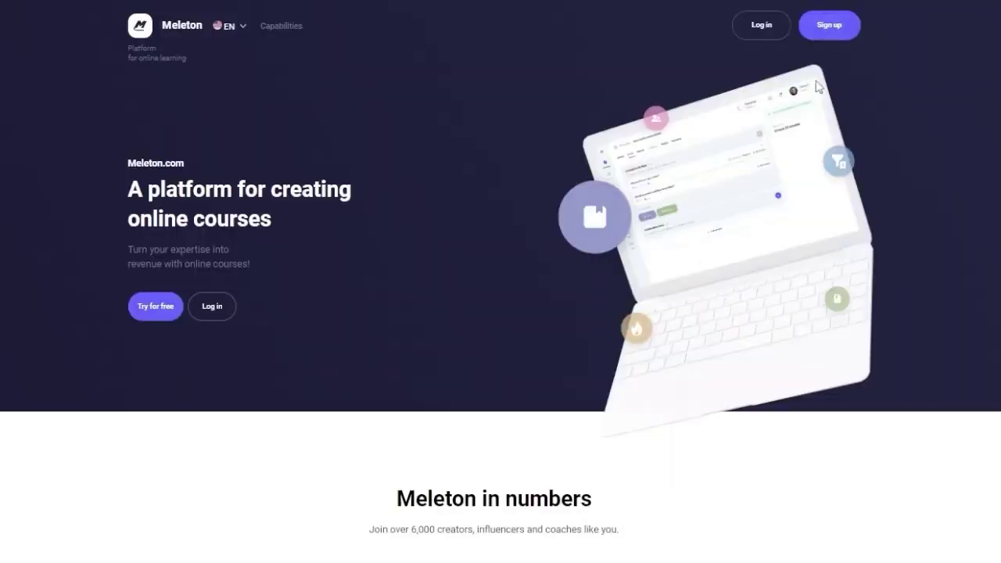
Fill in the new account's email, full name, password and phone number, then request the SMS code.
click(831, 32)
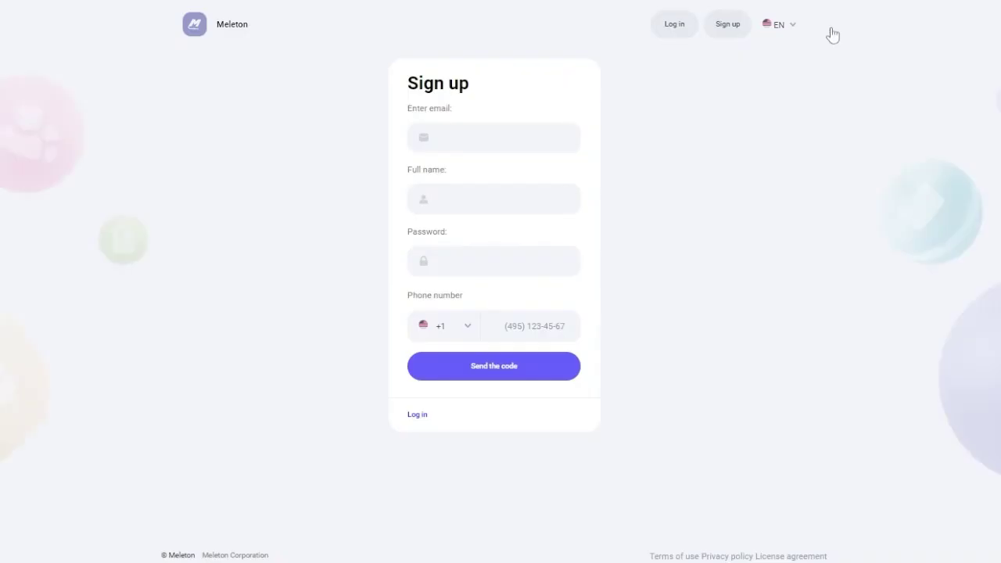
click(578, 143)
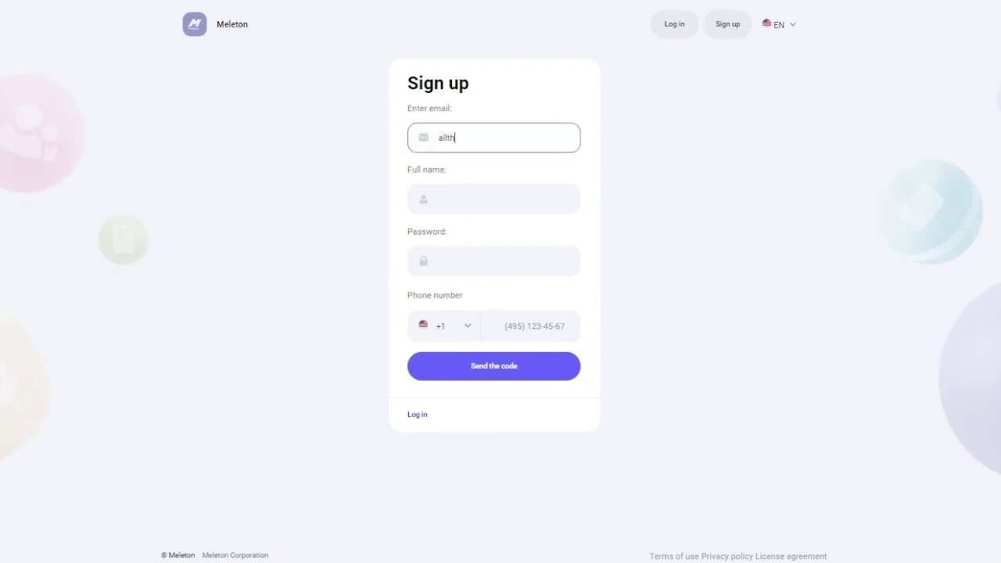
click(437, 200)
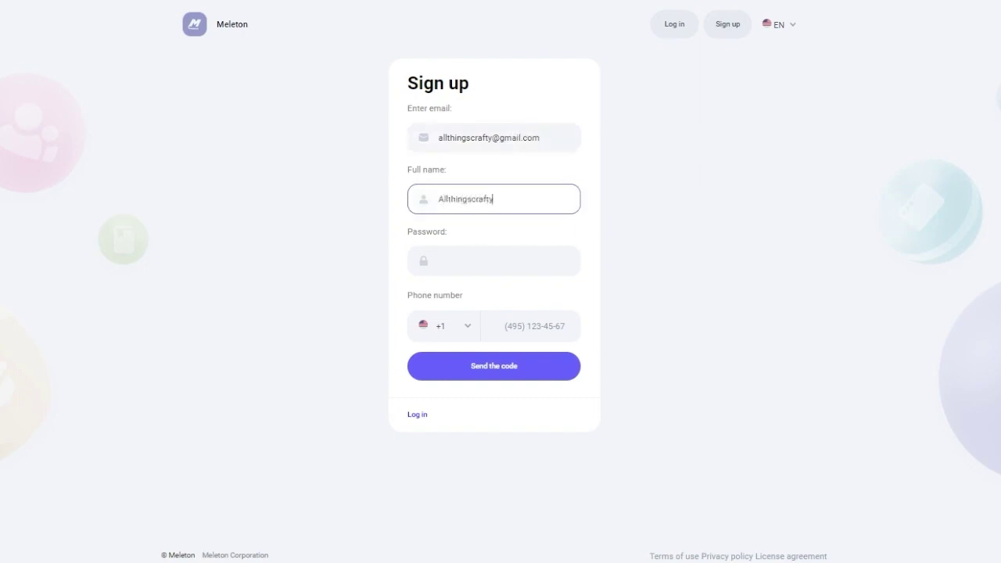
click(493, 261)
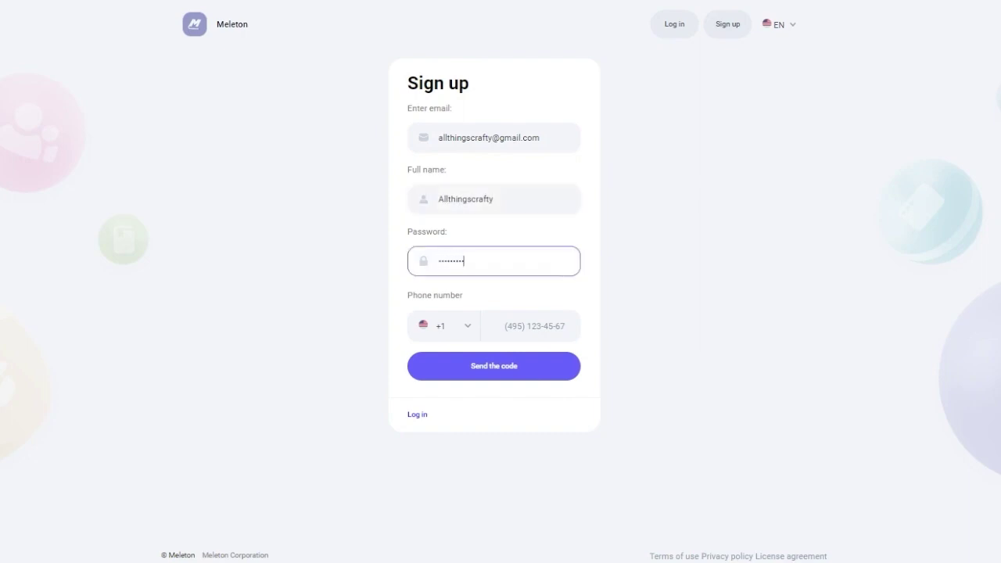
click(521, 326)
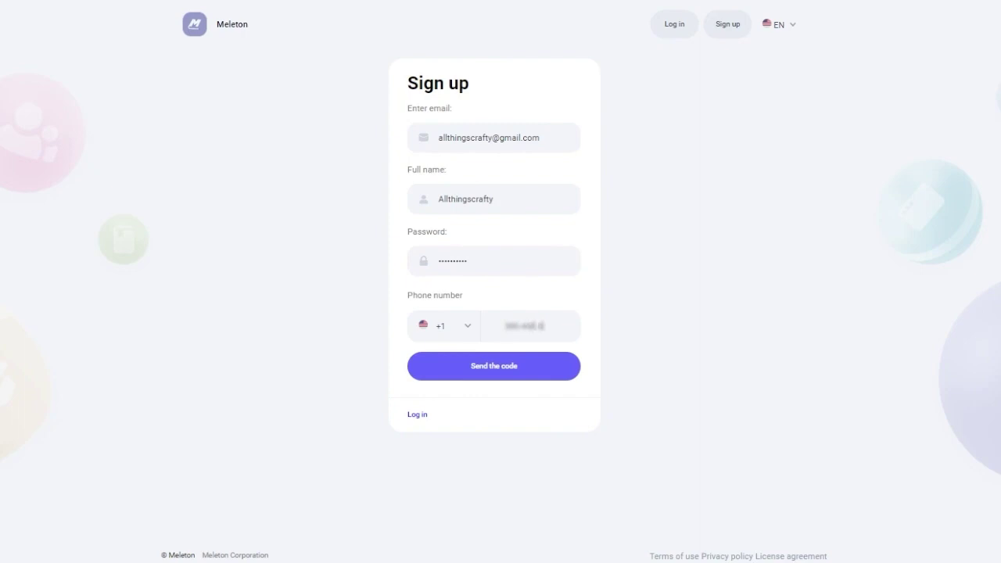
click(505, 374)
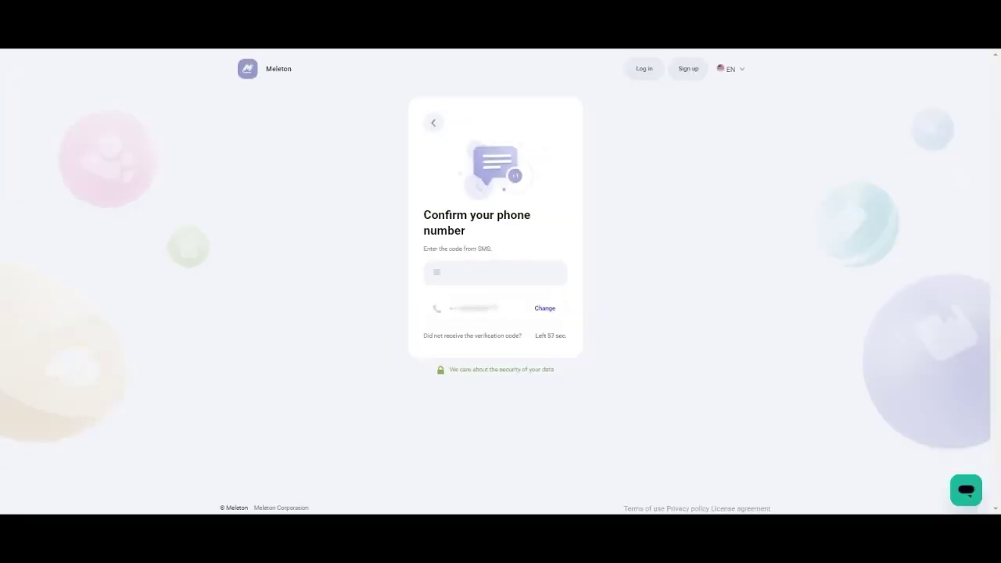
Enter the SMS verification code to confirm the phone and reach My courses.
click(495, 272)
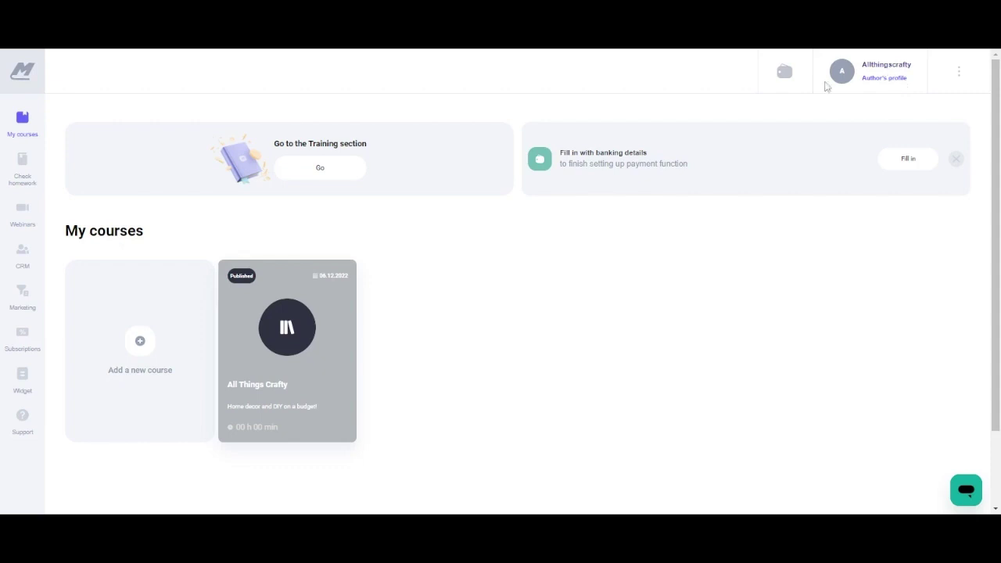
click(330, 170)
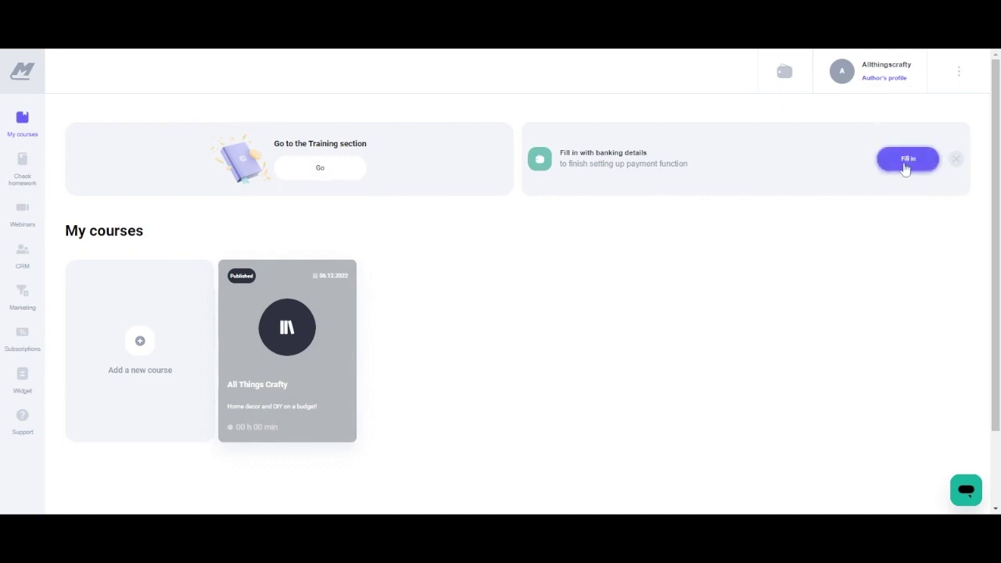
click(905, 168)
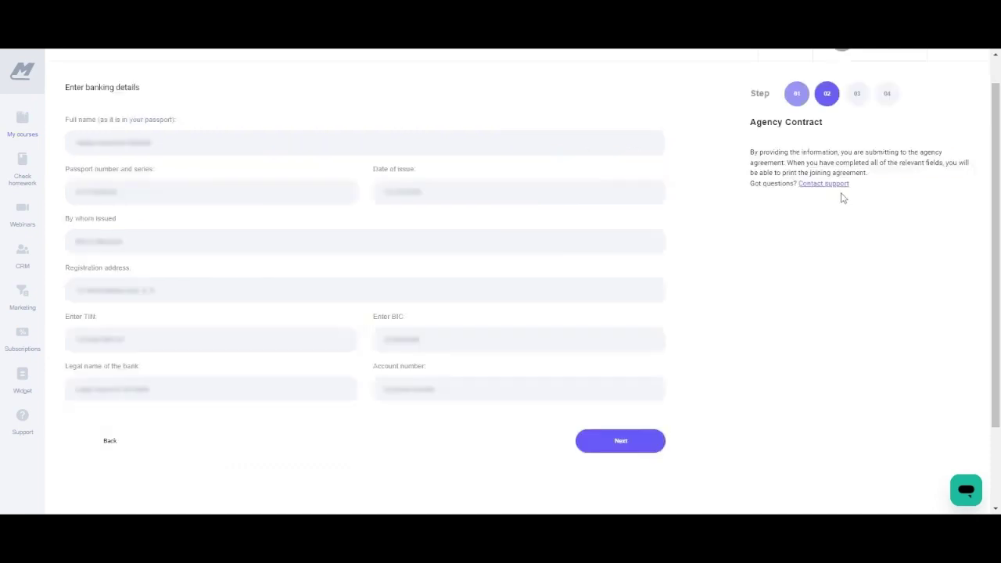
click(966, 490)
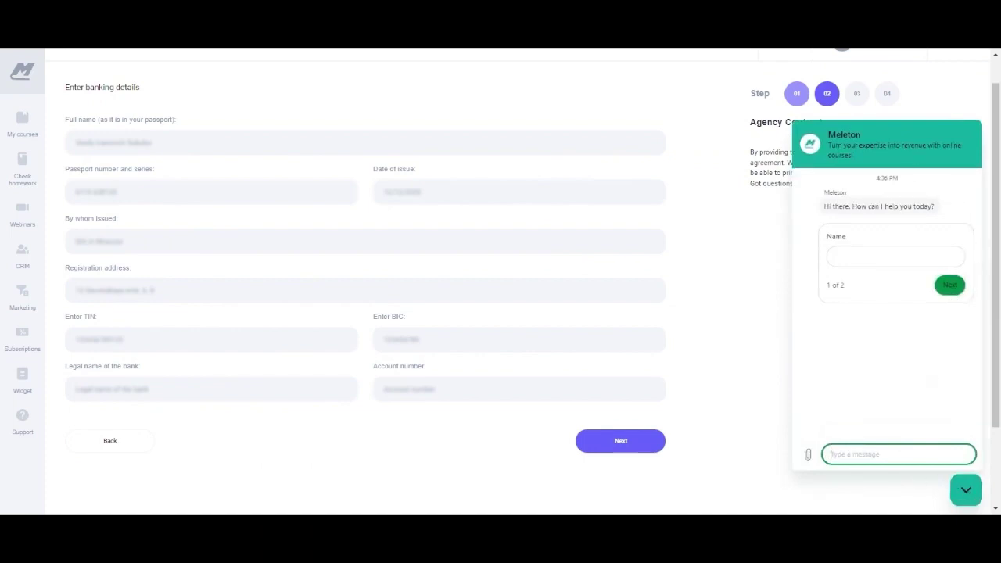
click(967, 493)
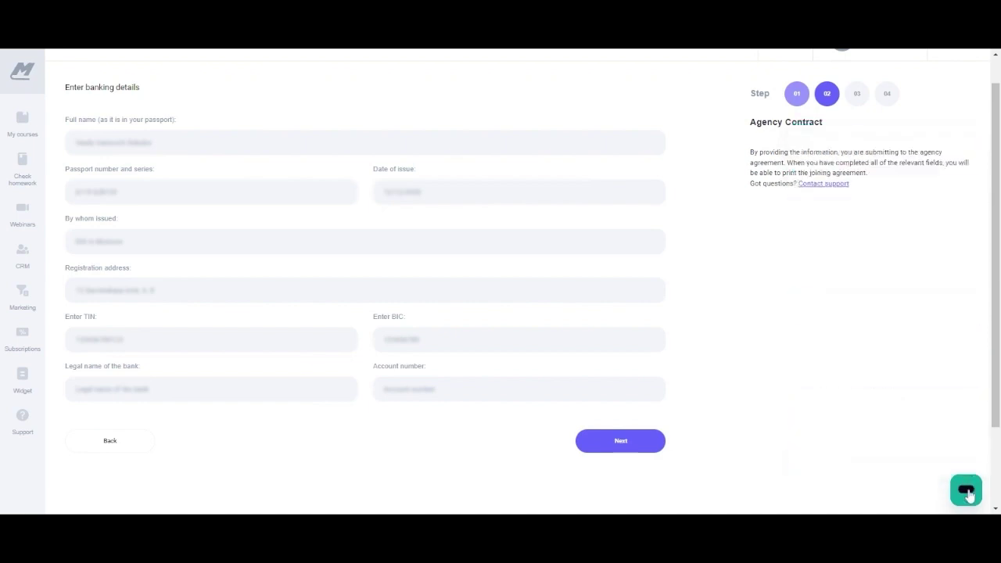
text(V)
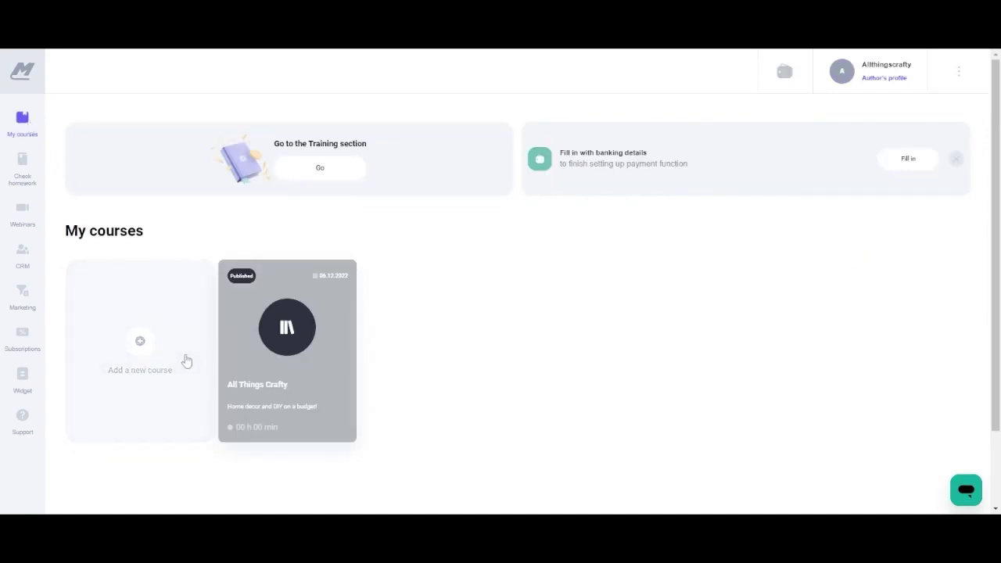
Add a new course named 'Big lots Christmas Dupes' and save it.
click(139, 344)
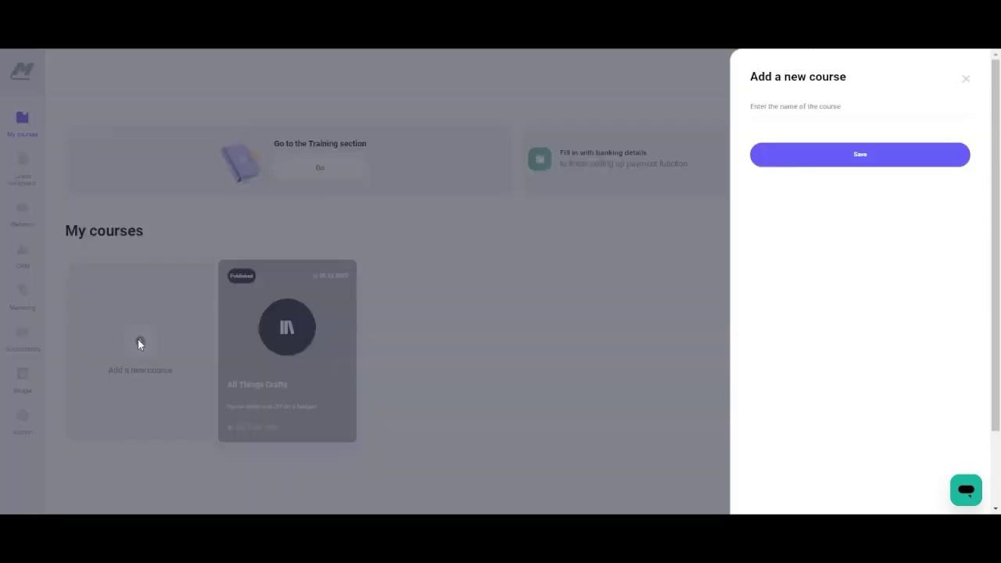
click(782, 109)
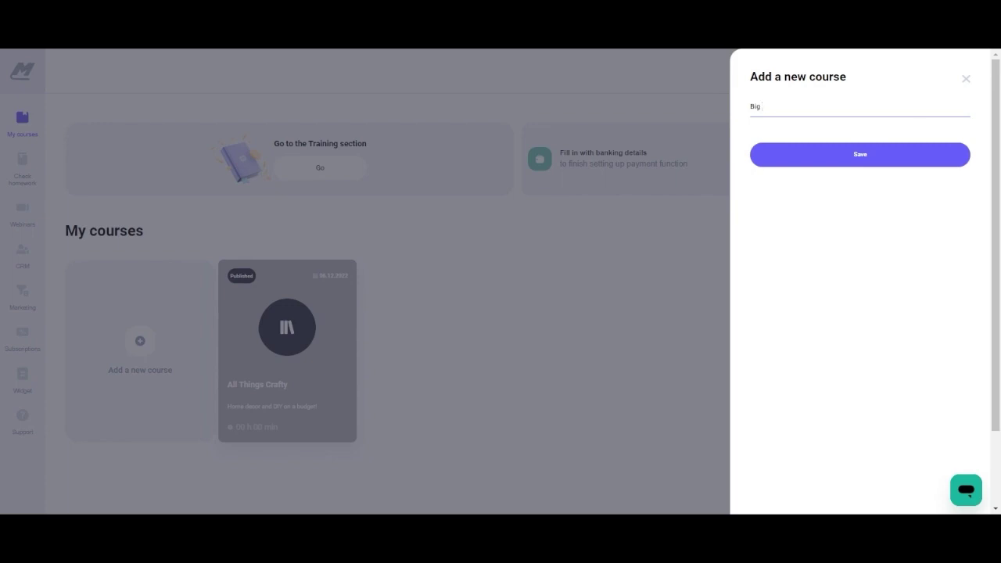
text(lots Christmas Dupe)
text(s Christmas Dupes)
click(849, 155)
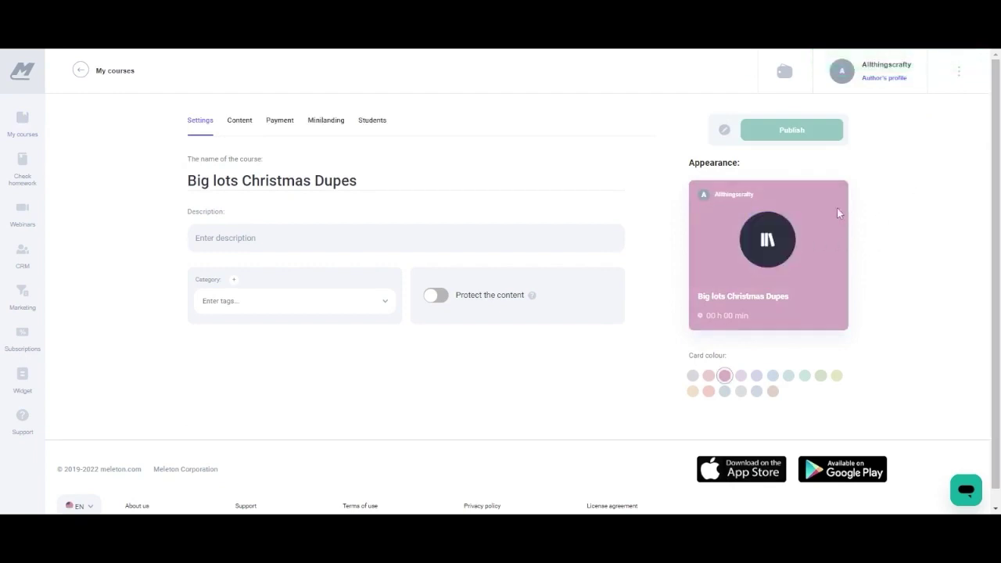
Set the course card colour to light pink after trying several swatches.
click(757, 377)
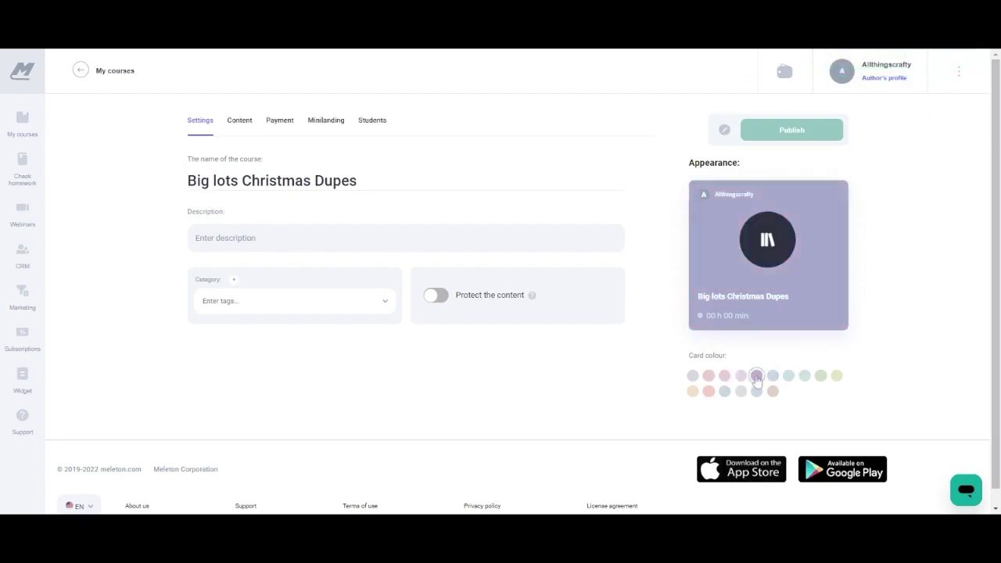
click(740, 376)
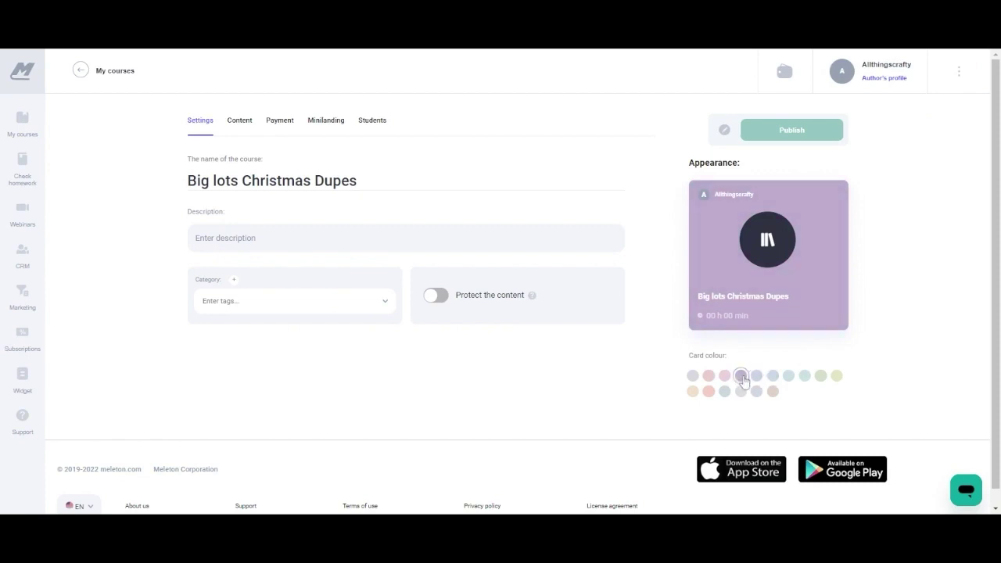
click(692, 376)
click(707, 377)
click(724, 376)
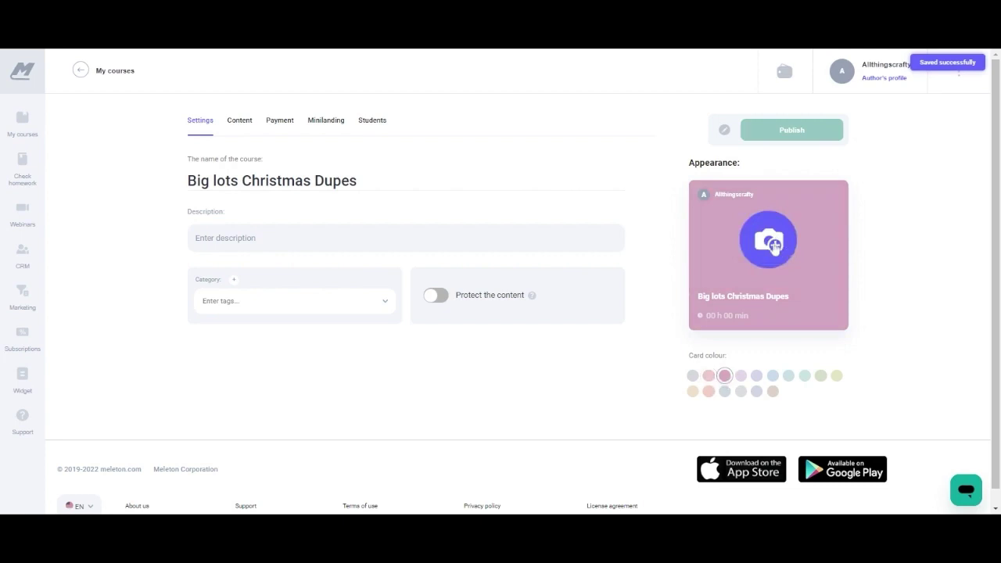
Describe the course as 'DIY big lots Christmas Dipes' and turn on content protection.
click(204, 238)
text(Di)
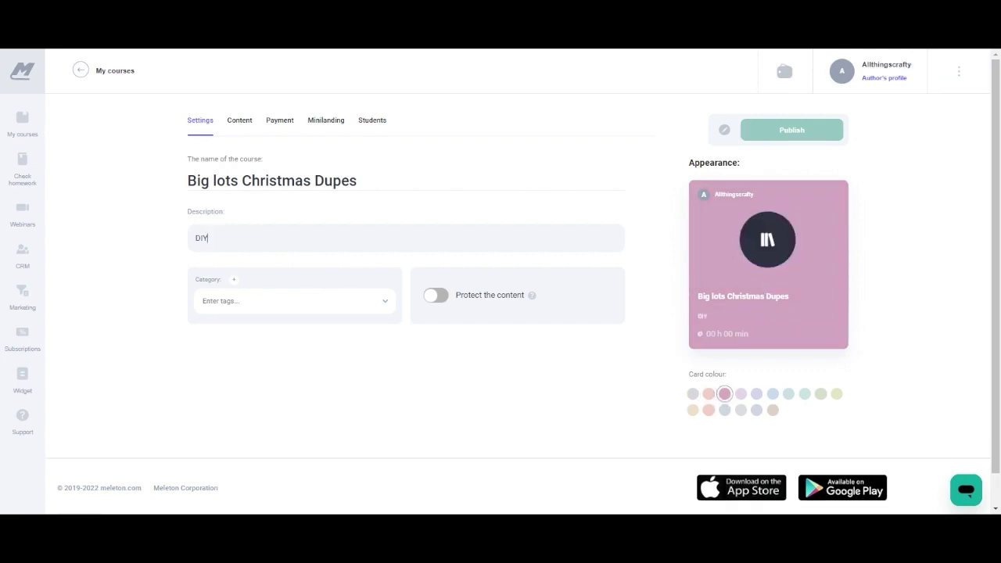
text(Y big lots Christma)
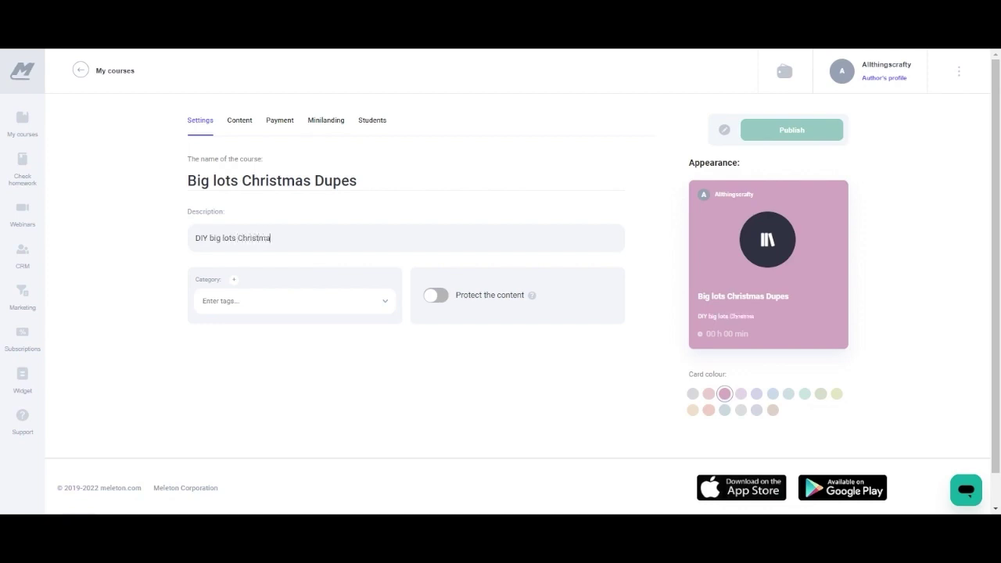
text(s Dipes)
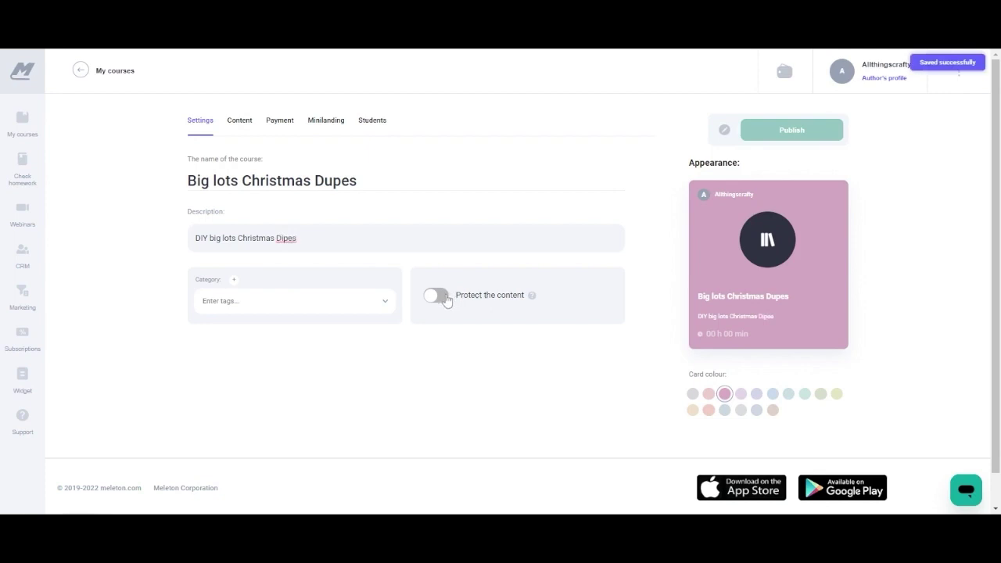
click(443, 297)
mouse_move(534, 300)
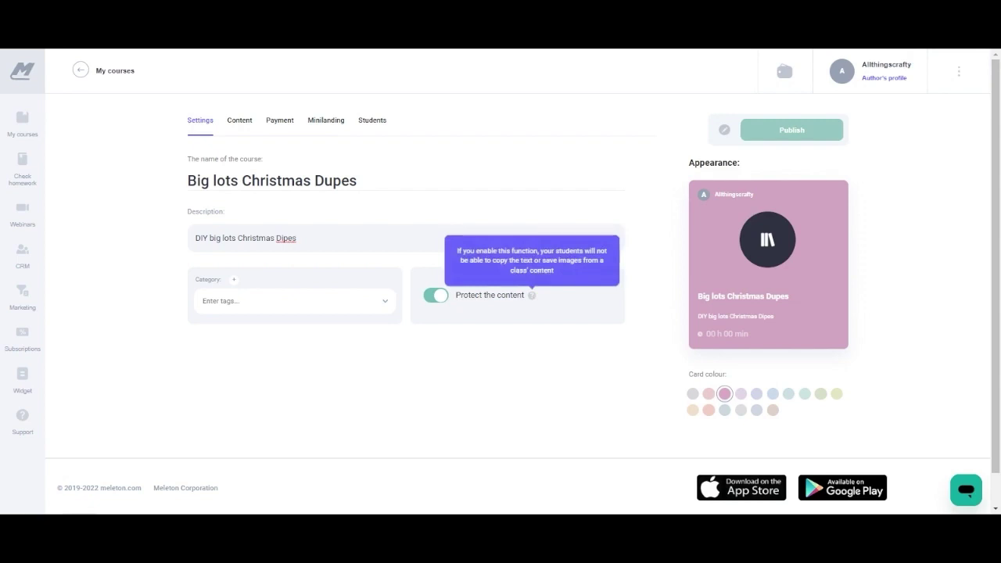
click(239, 123)
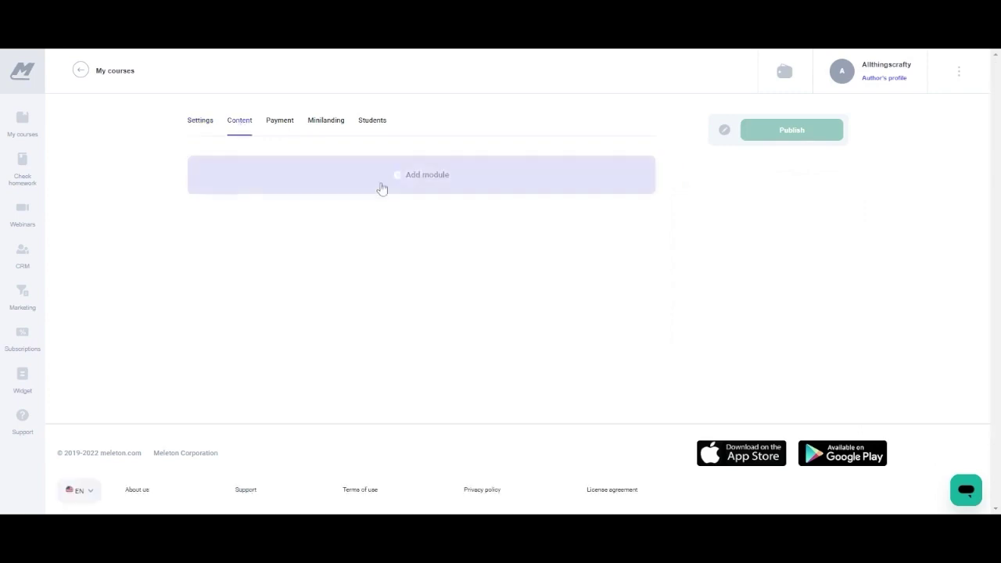
Create the module 'What is DIY?' and add a new class to it.
click(434, 179)
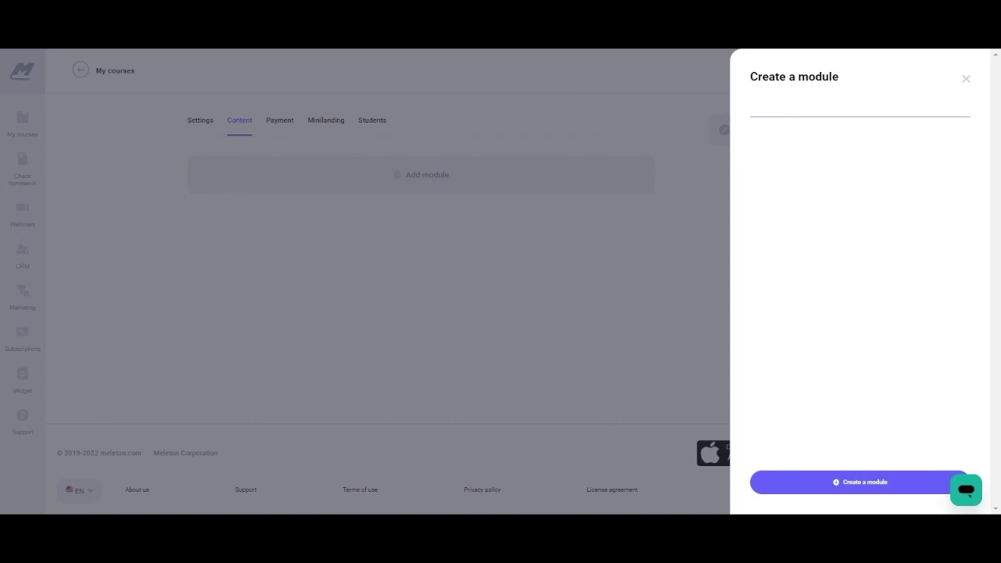
text(what)
click(867, 485)
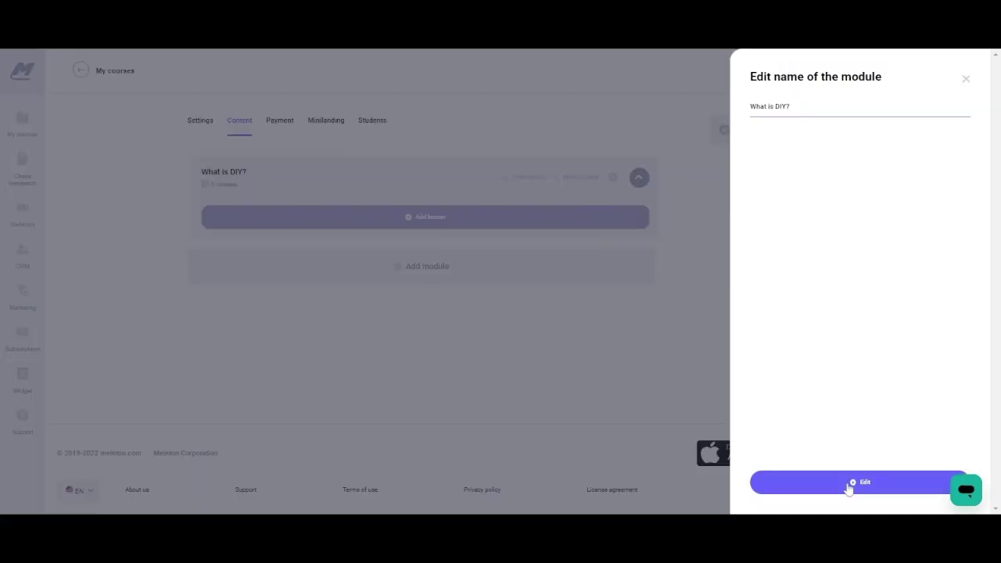
click(850, 485)
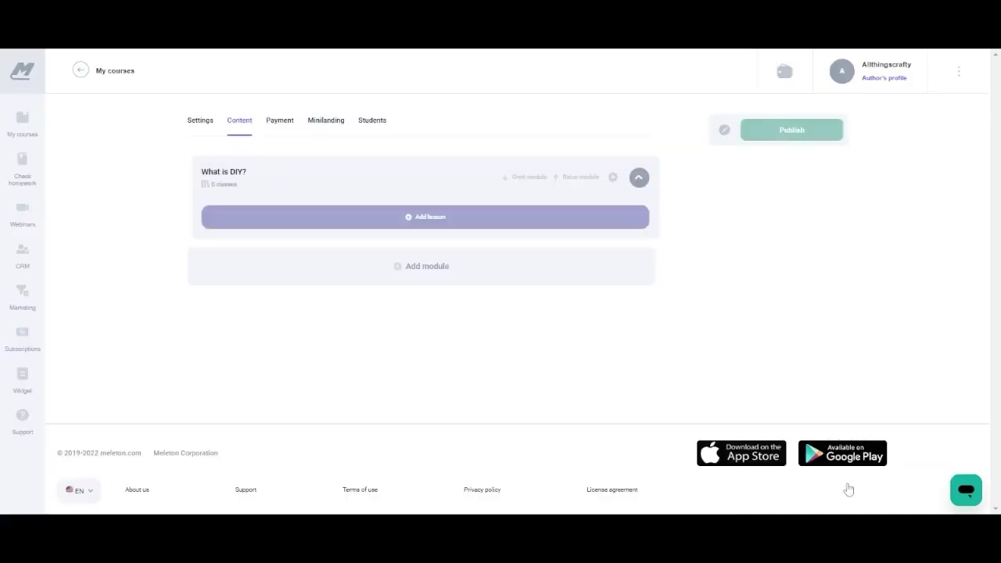
click(613, 178)
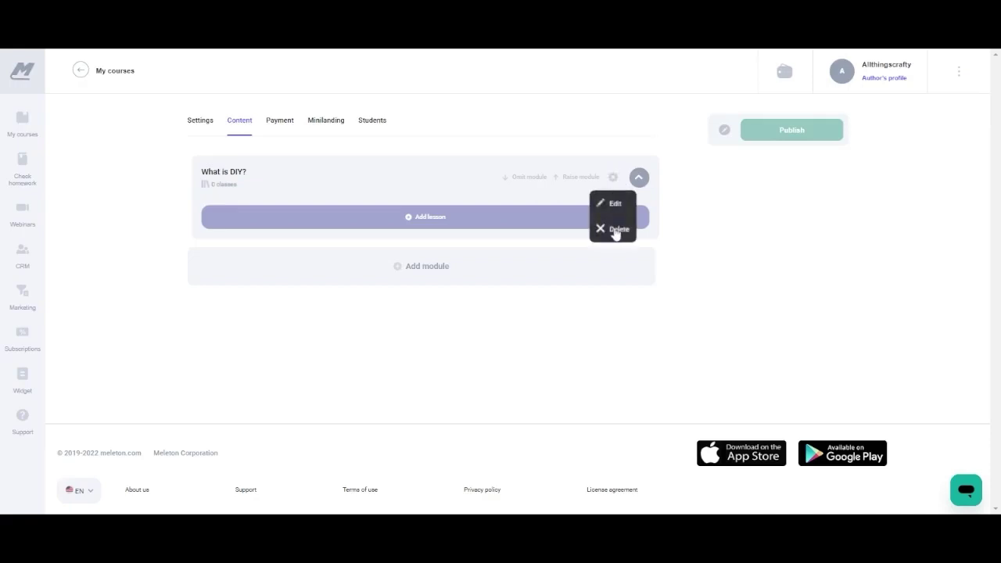
click(421, 218)
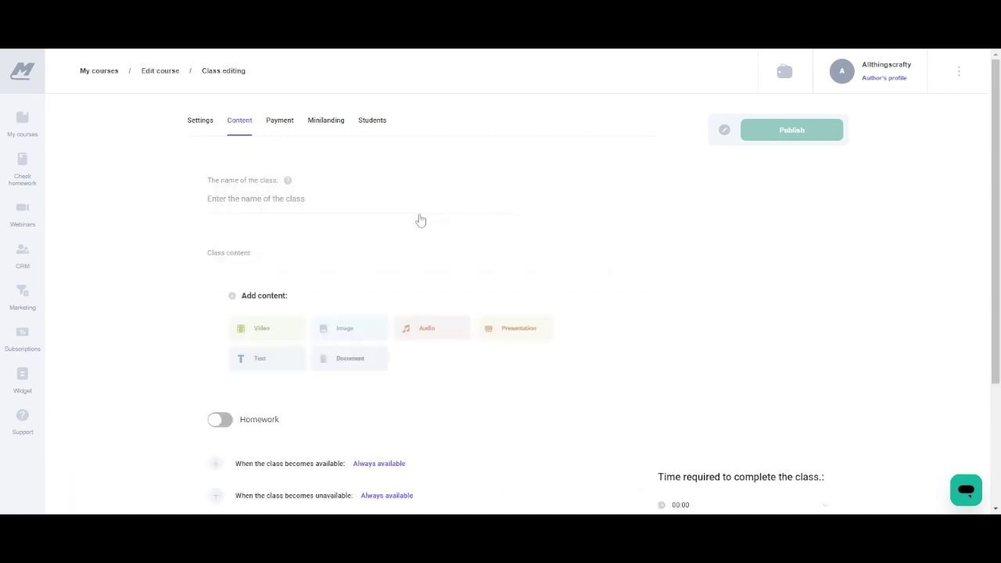
Title the class 'Christmas Dupes' and add a video block to its content.
click(438, 205)
text(Chris)
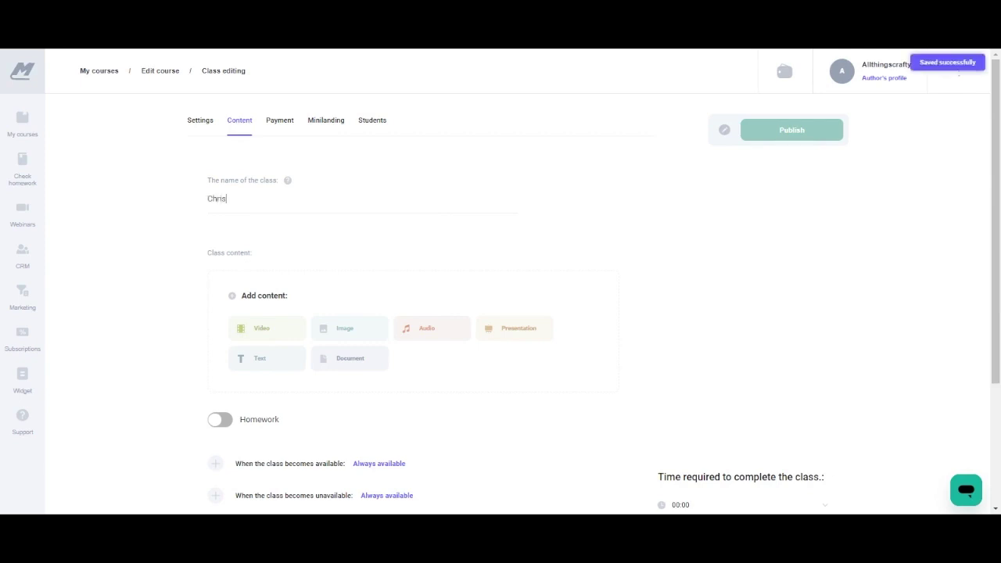
text(tmas Dupes)
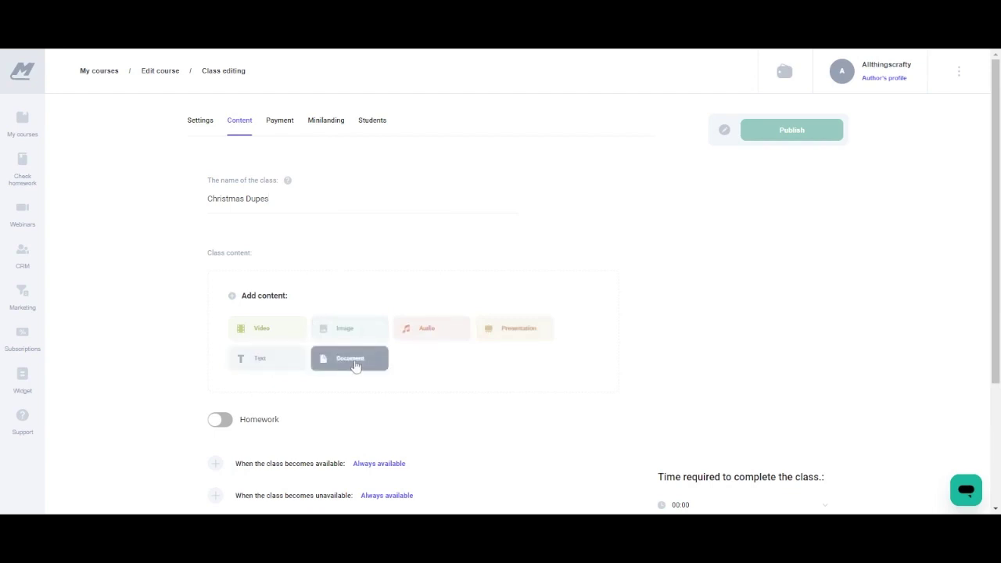
click(267, 335)
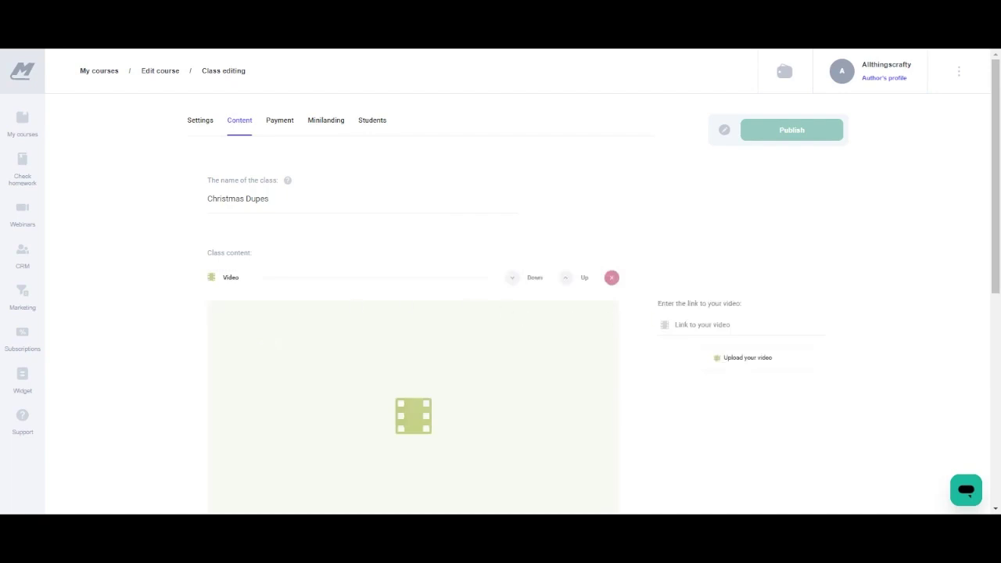
Paste the YouTube link into the class video block and load the video.
click(722, 324)
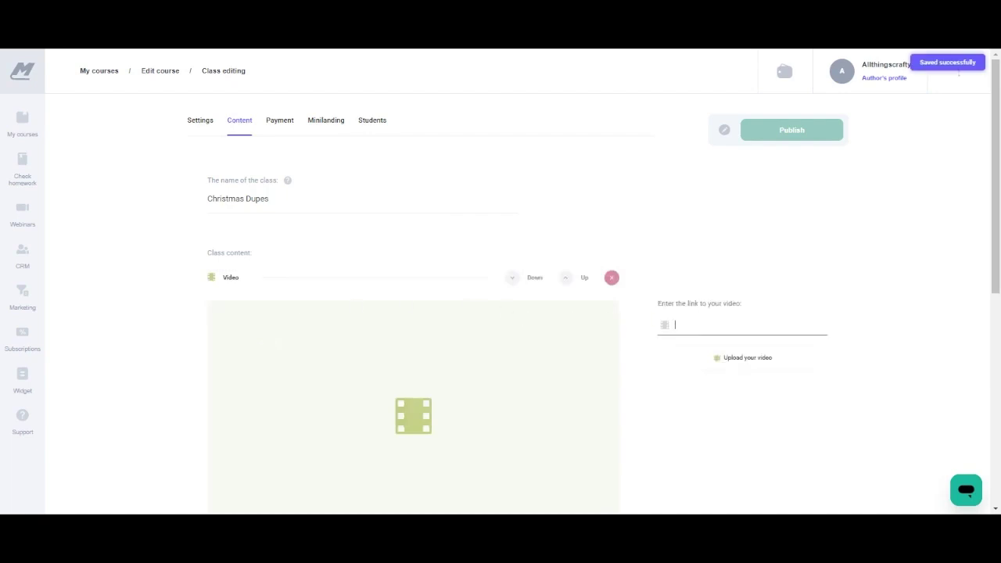
click(496, 51)
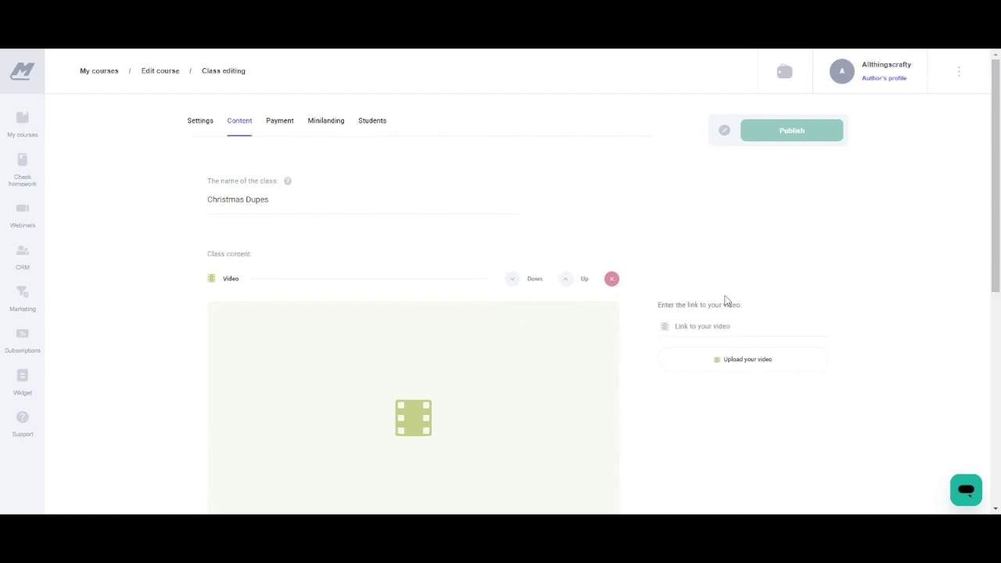
click(713, 328)
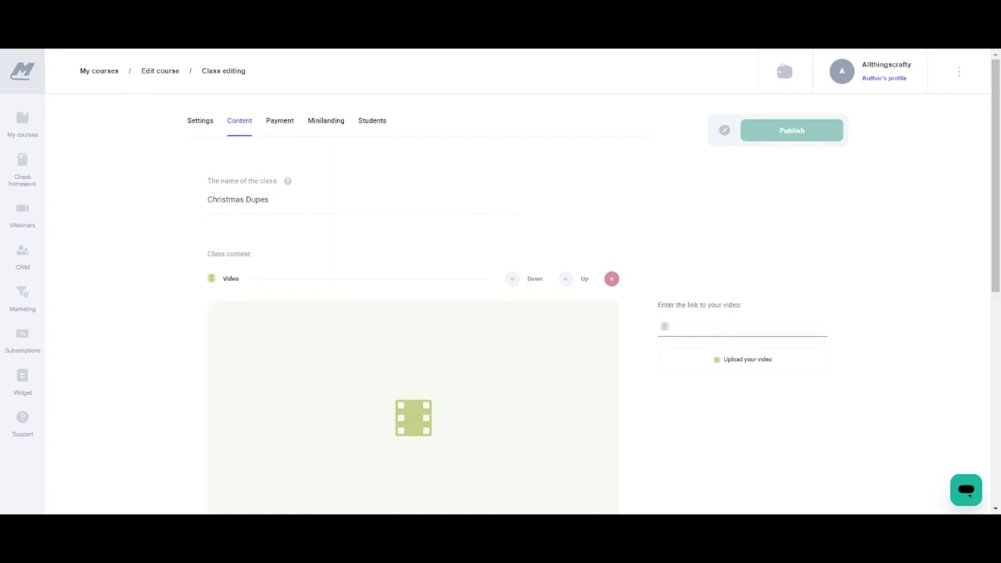
text(https://www.youtube.com/watch?v=UqicutmyCh0)
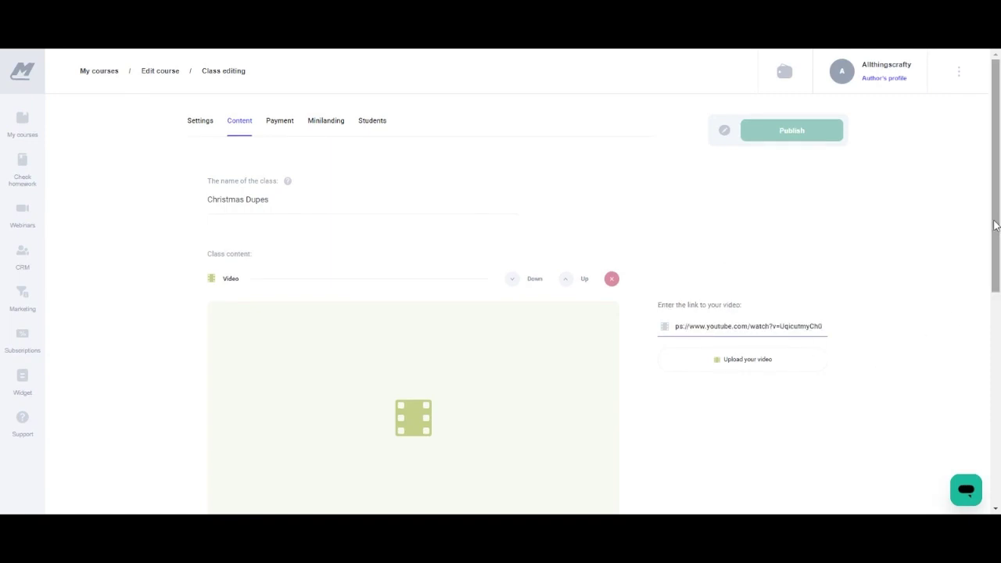
drag(995, 224, 996, 262)
click(866, 331)
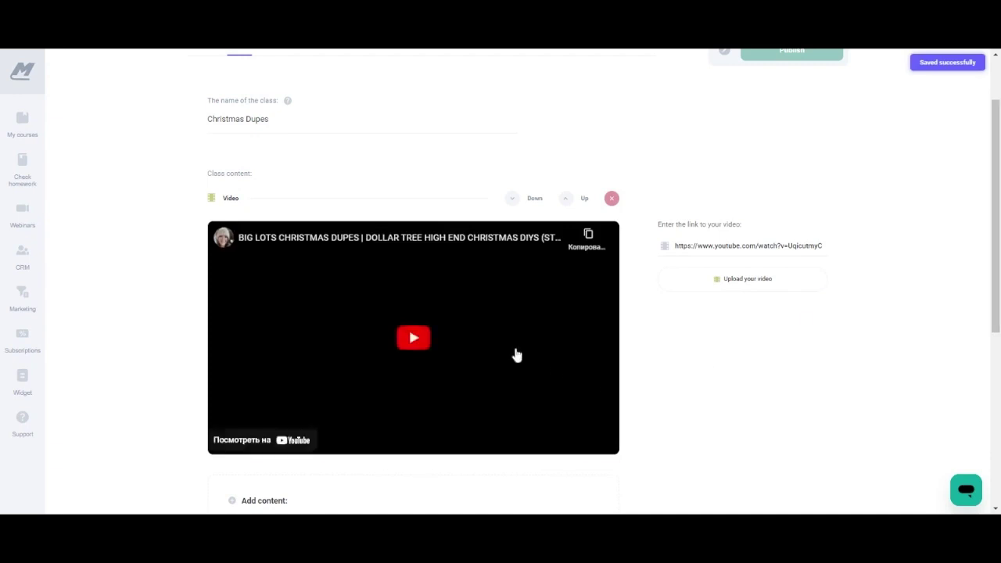
Add and then delete a Document block, and switch homework on for the class.
scroll(995, 200, down, 3)
scroll(995, 200, down, 5)
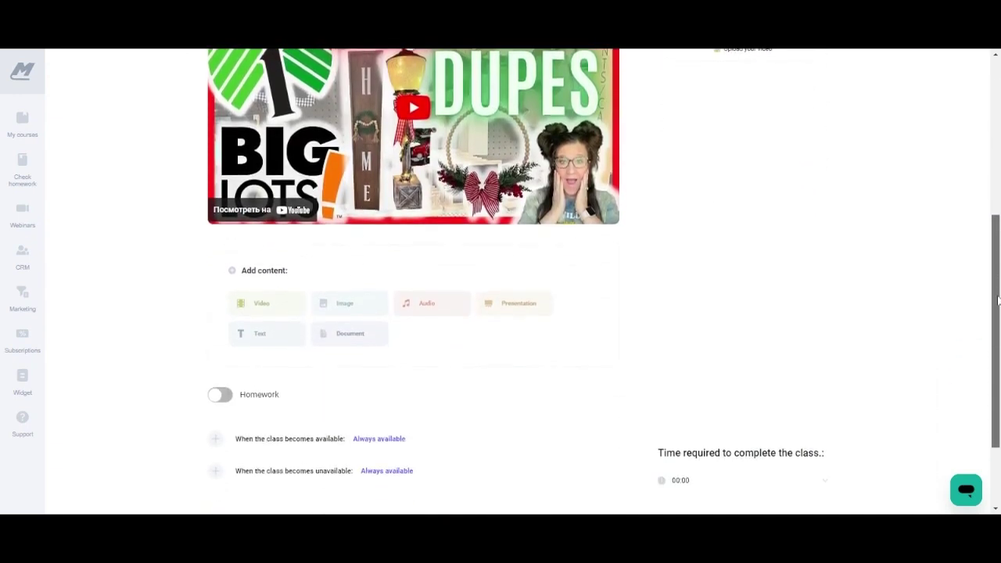
click(350, 339)
click(611, 219)
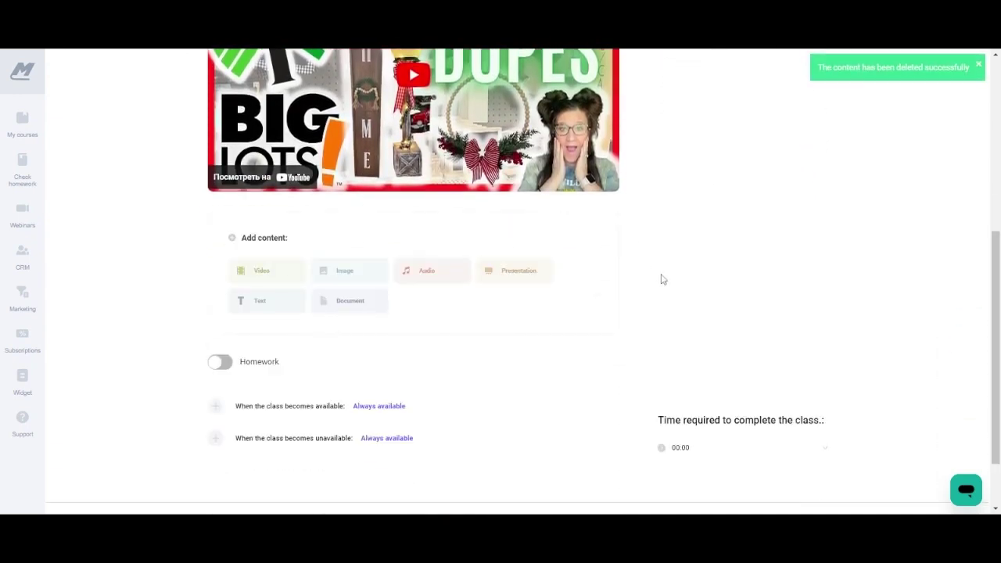
click(222, 363)
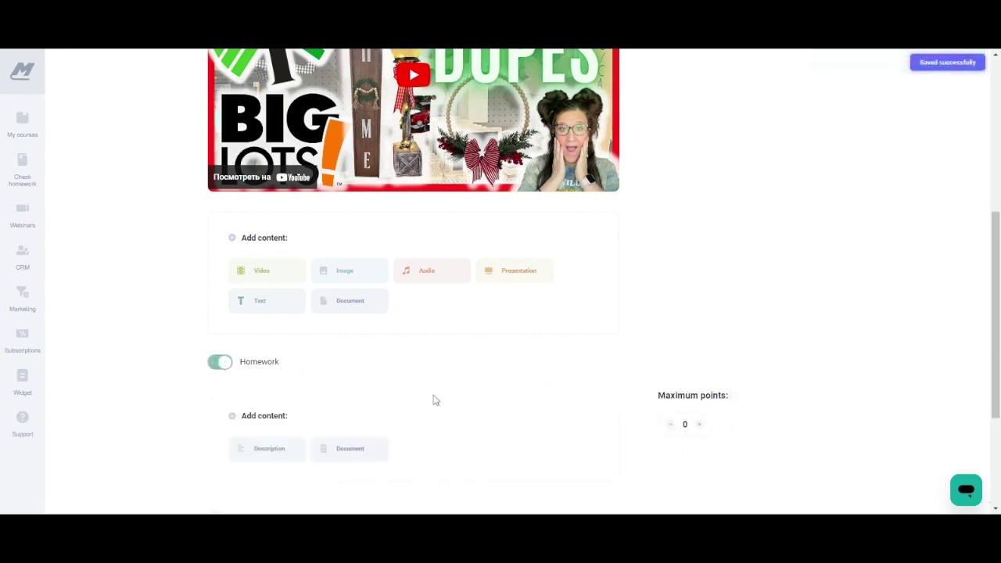
drag(996, 245, 995, 300)
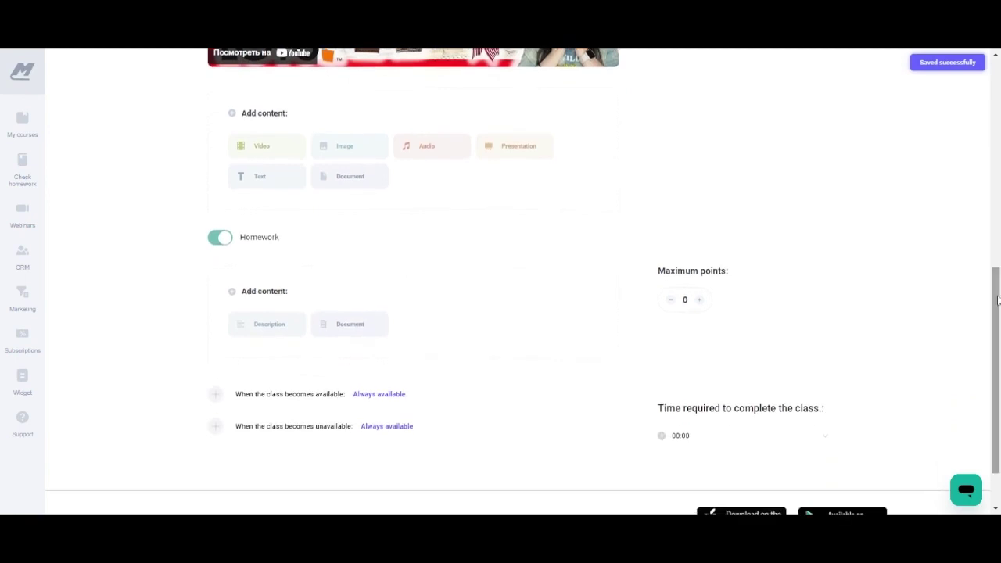
Describe the homework as 'What is DIY?' and set maximum points to 10.
click(278, 328)
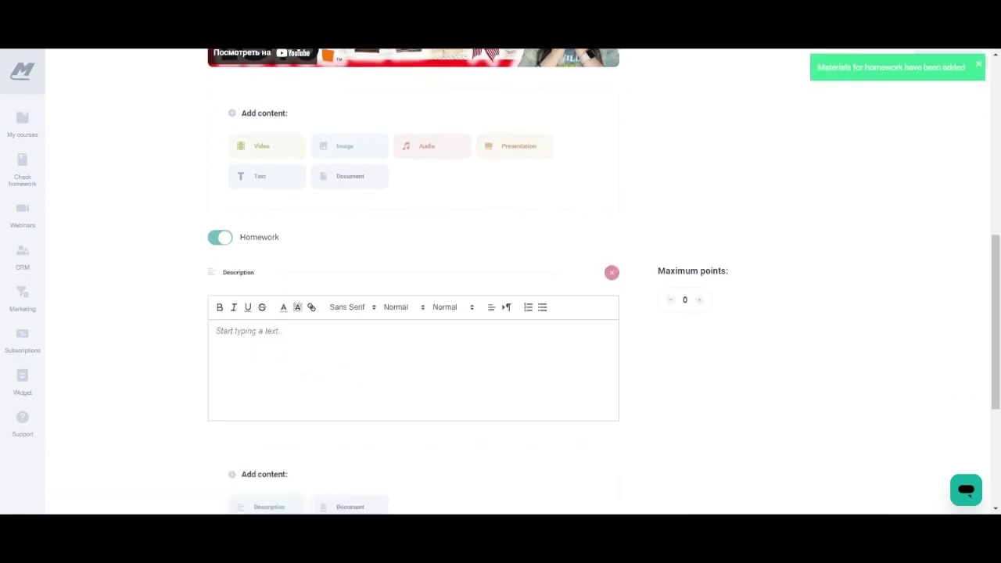
text(What)
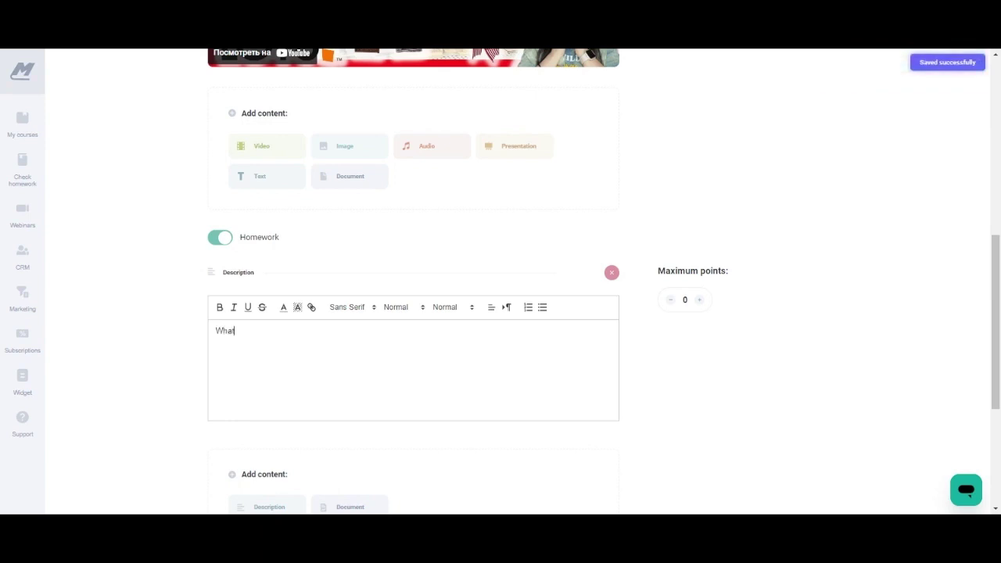
text( is DIY)
text(&)
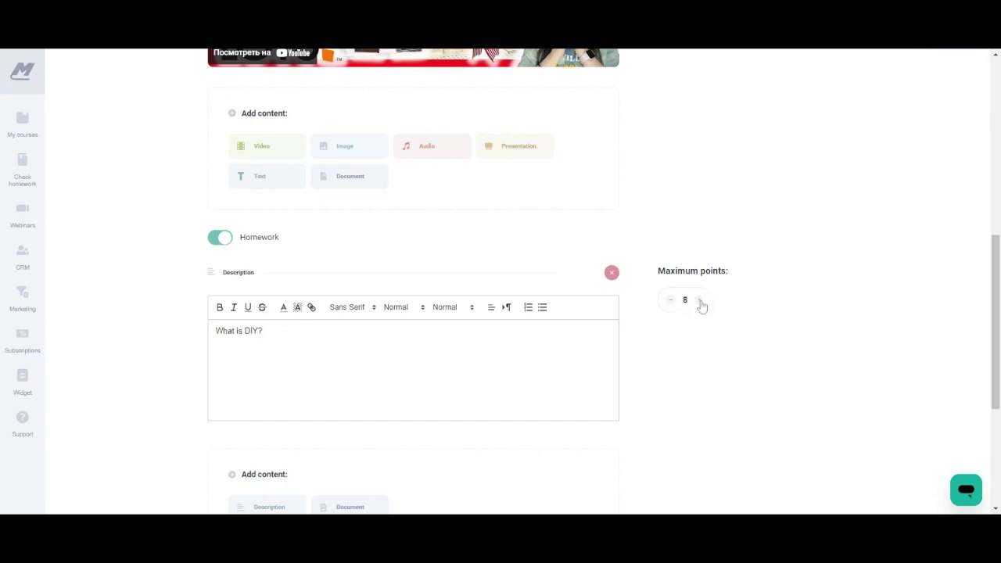
click(702, 303)
click(701, 304)
click(701, 304)
click(671, 301)
Show the options for when the class becomes available.
drag(995, 265, 996, 324)
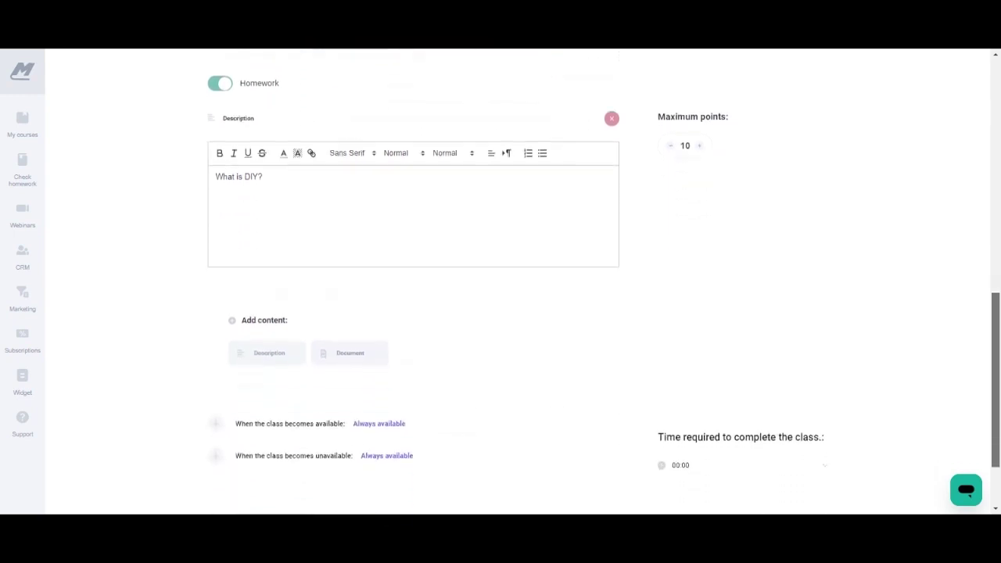
scroll(352, 375, down, 1)
click(216, 380)
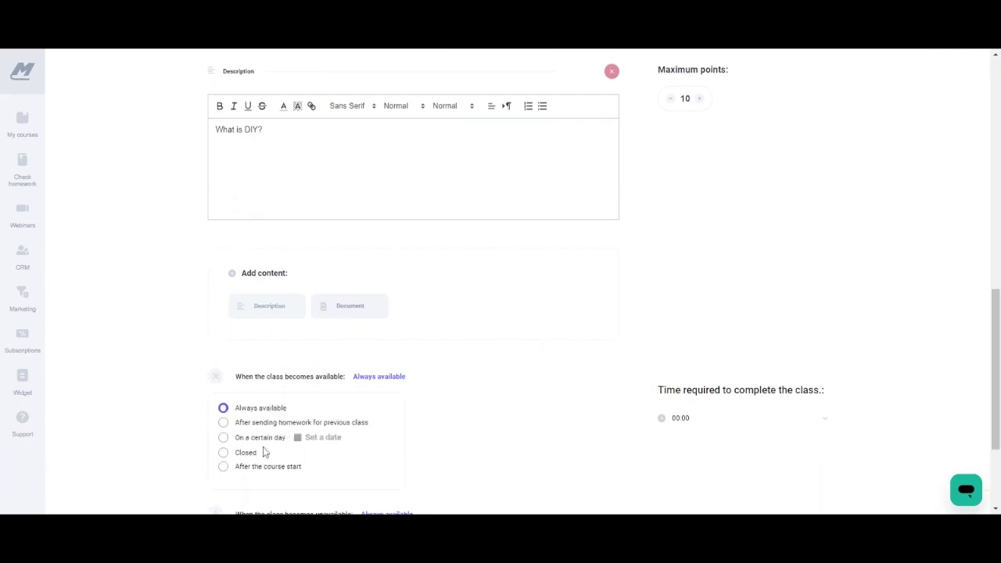
click(215, 377)
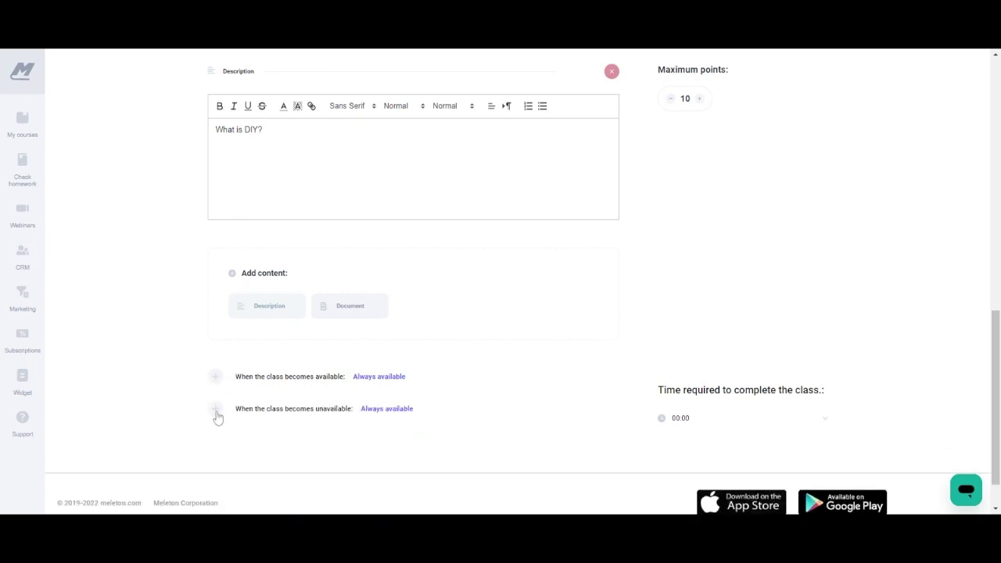
click(217, 411)
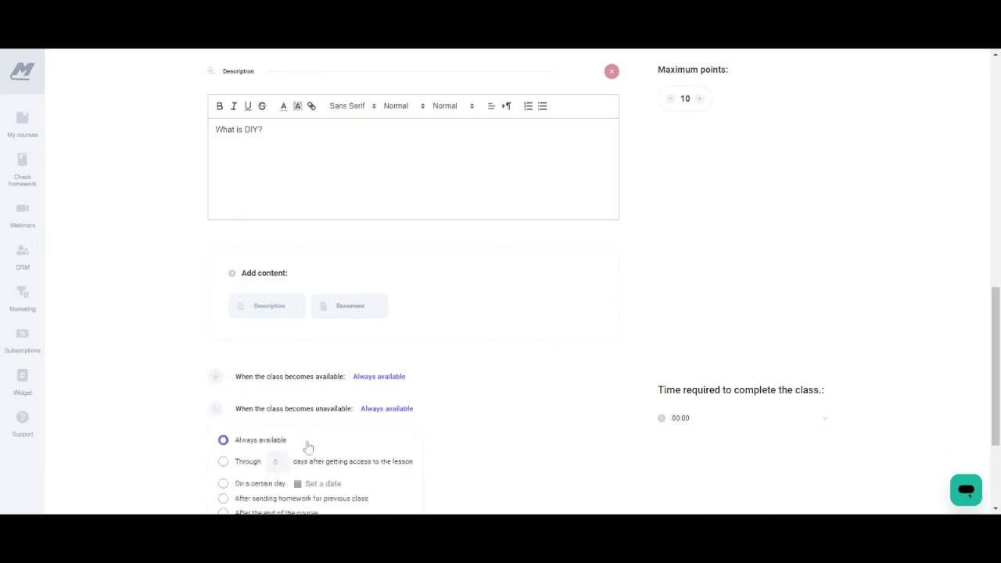
scroll(996, 356, down, 3)
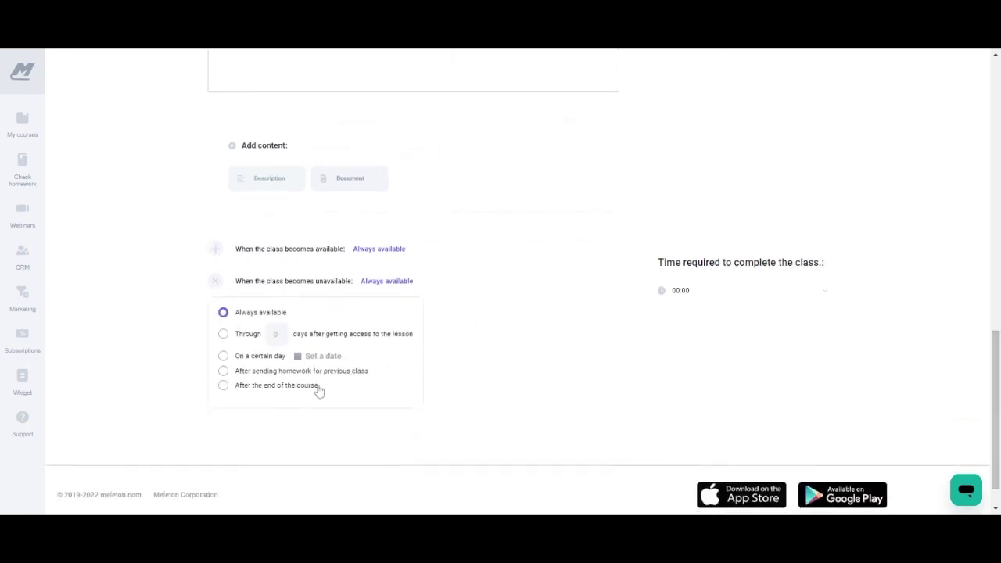
click(215, 282)
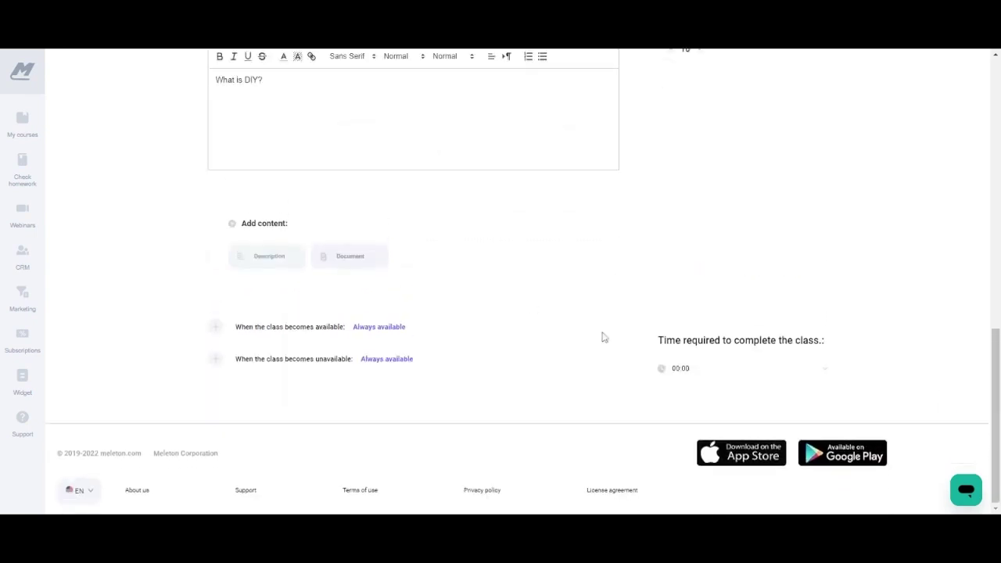
click(704, 374)
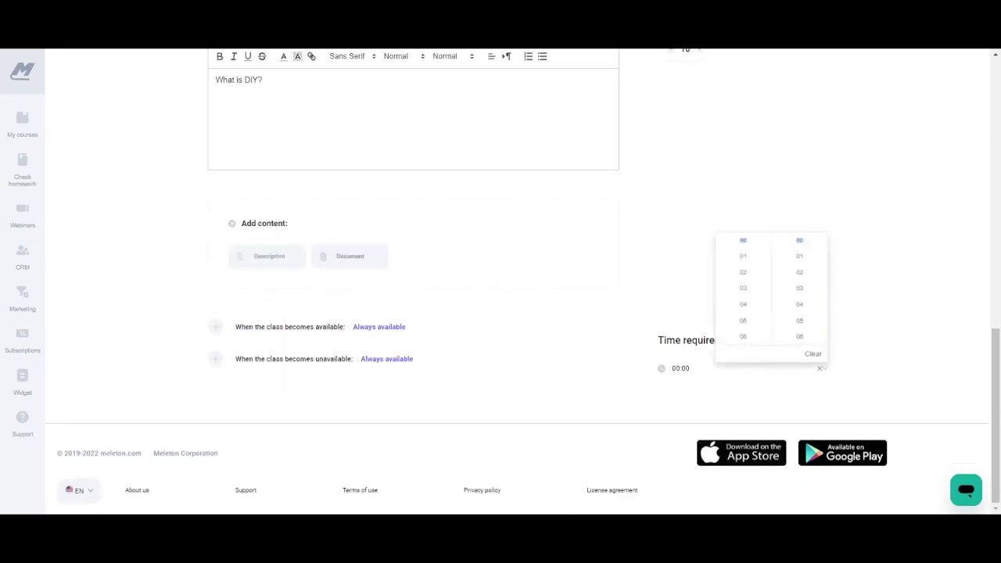
click(814, 355)
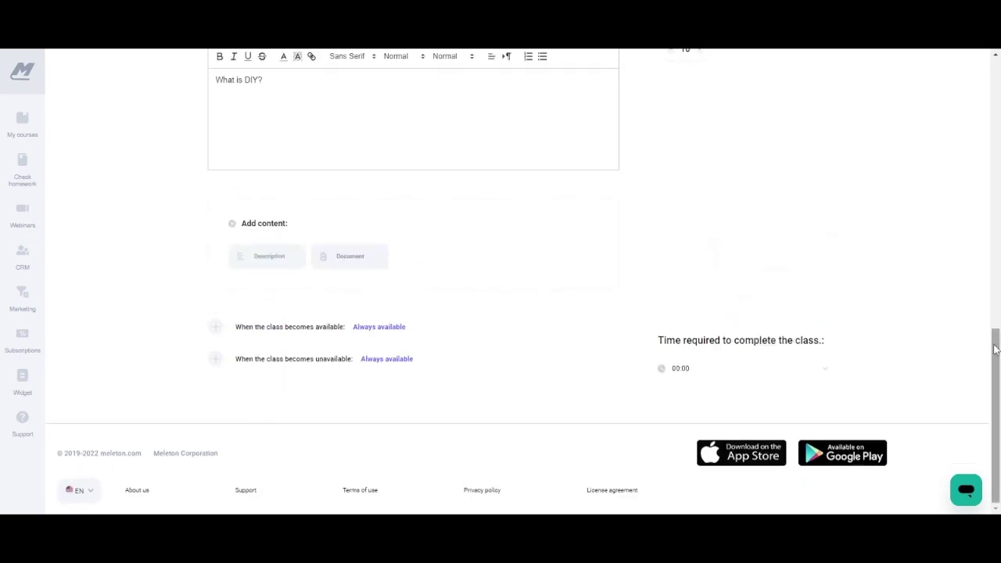
drag(997, 349, 962, 79)
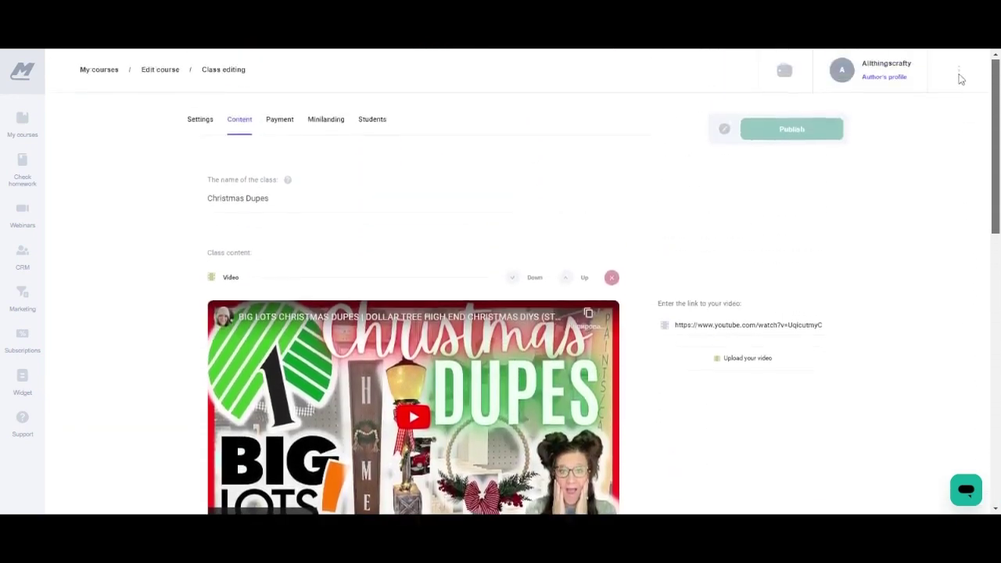
On the Payment tab, open the Big lots Christmas Dupes package settings and pick a pink colour.
click(280, 123)
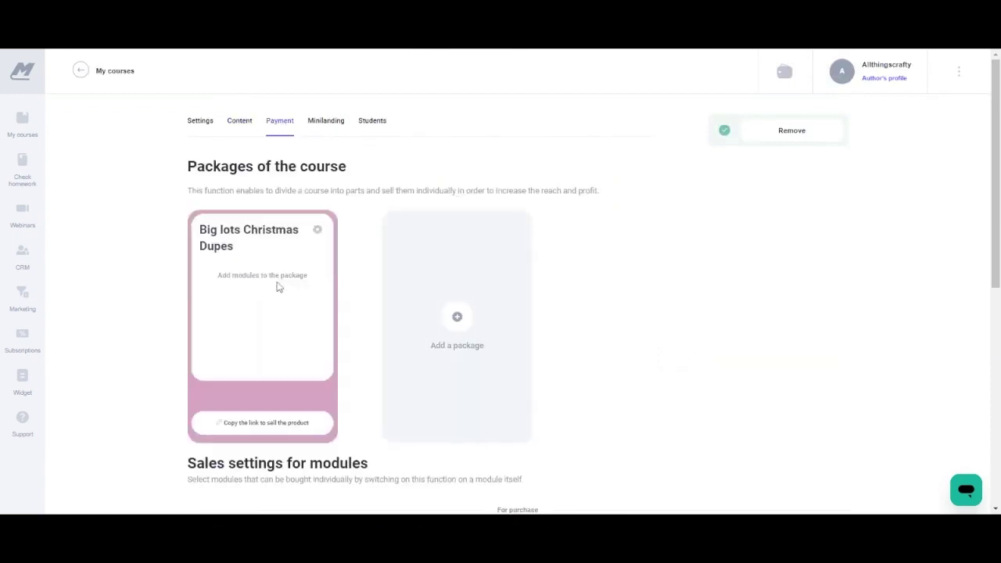
click(457, 319)
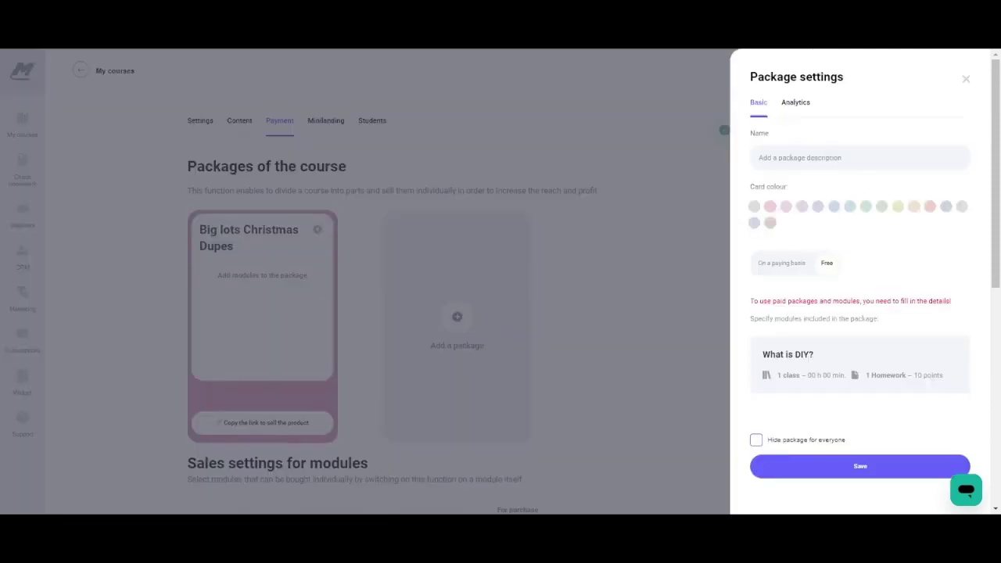
click(860, 157)
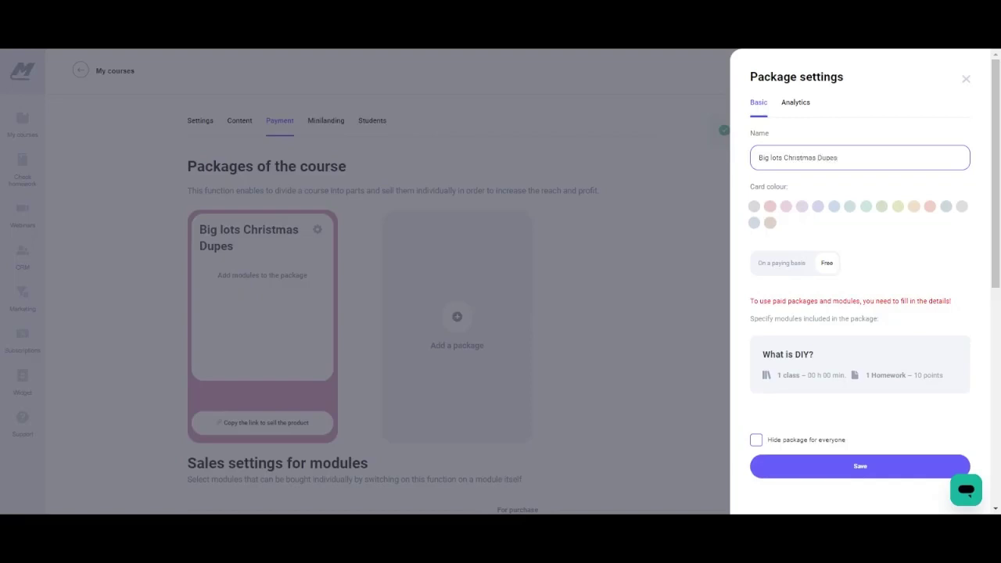
click(770, 206)
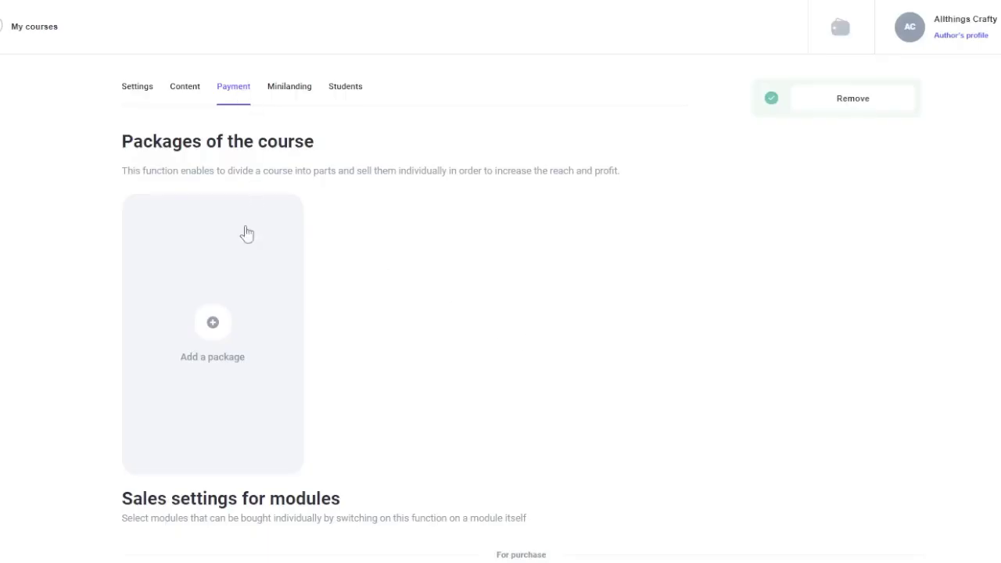
Add a paid teal package 'My first course' including the My first course module.
click(219, 334)
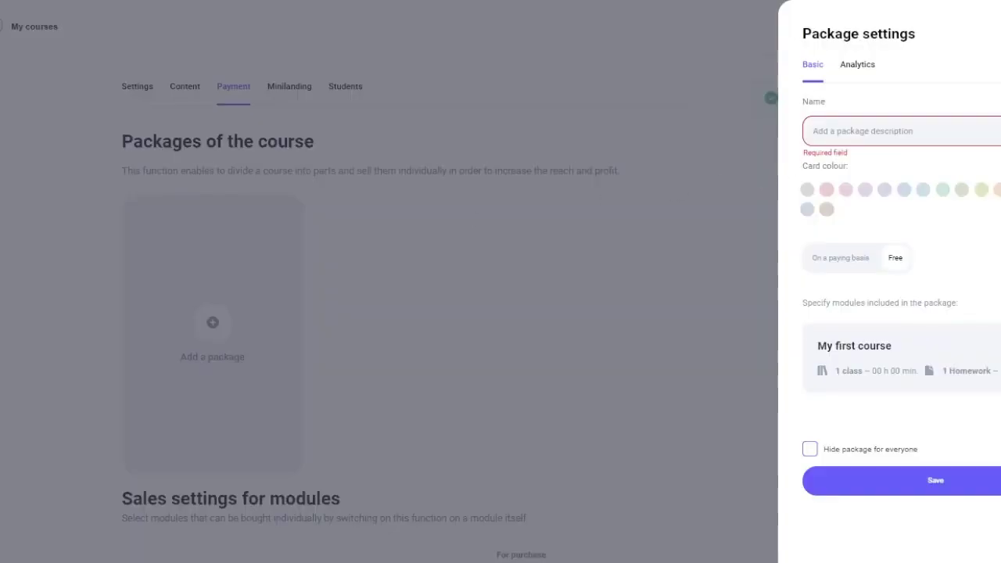
click(860, 130)
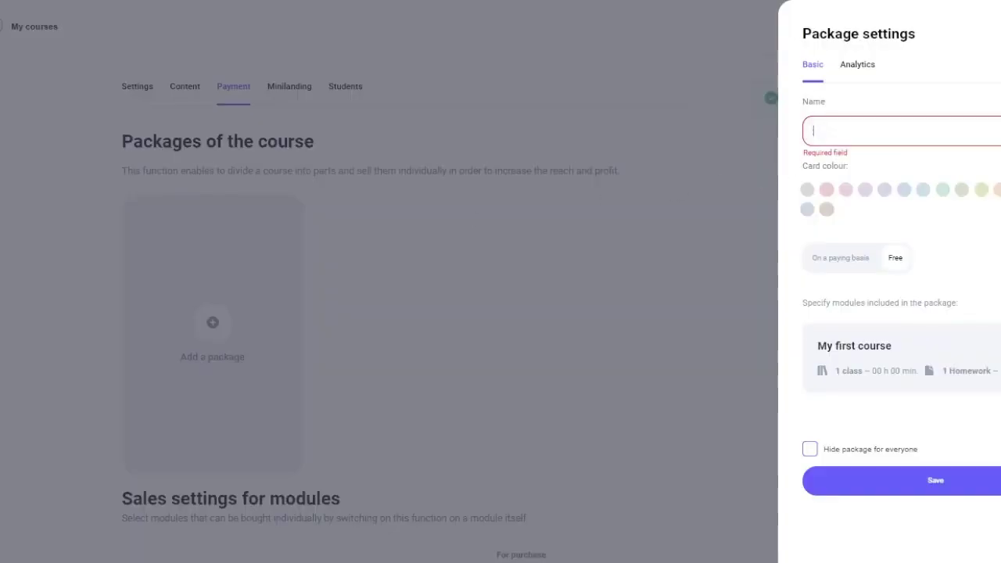
text(NM)
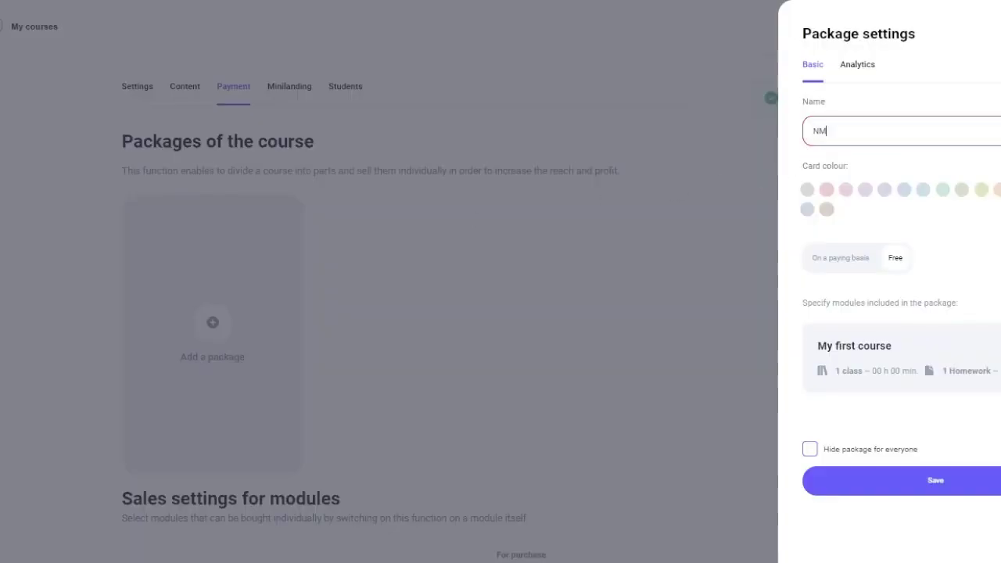
key(BackSpace)
key(BackSpace)
text(My)
click(923, 189)
click(856, 258)
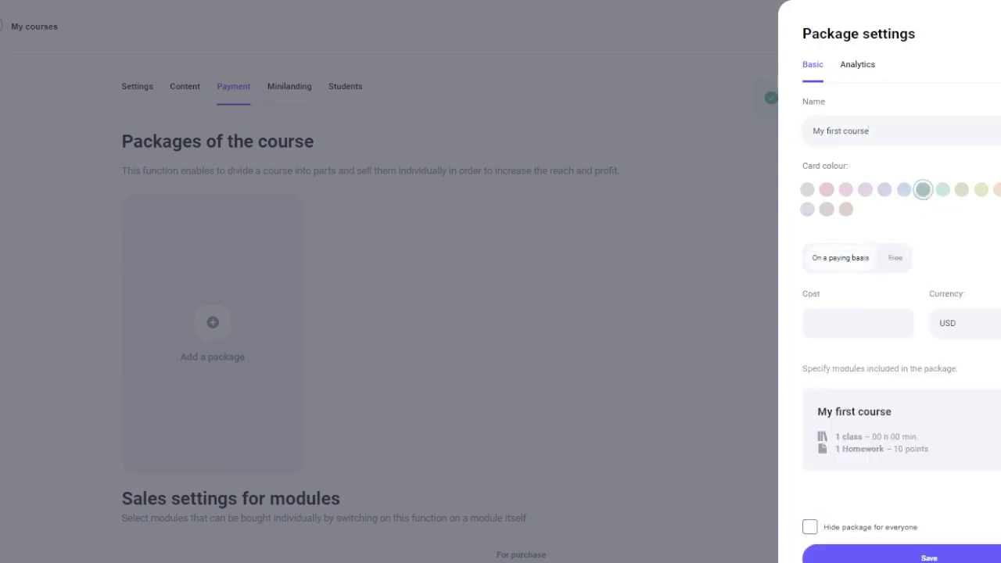
click(856, 323)
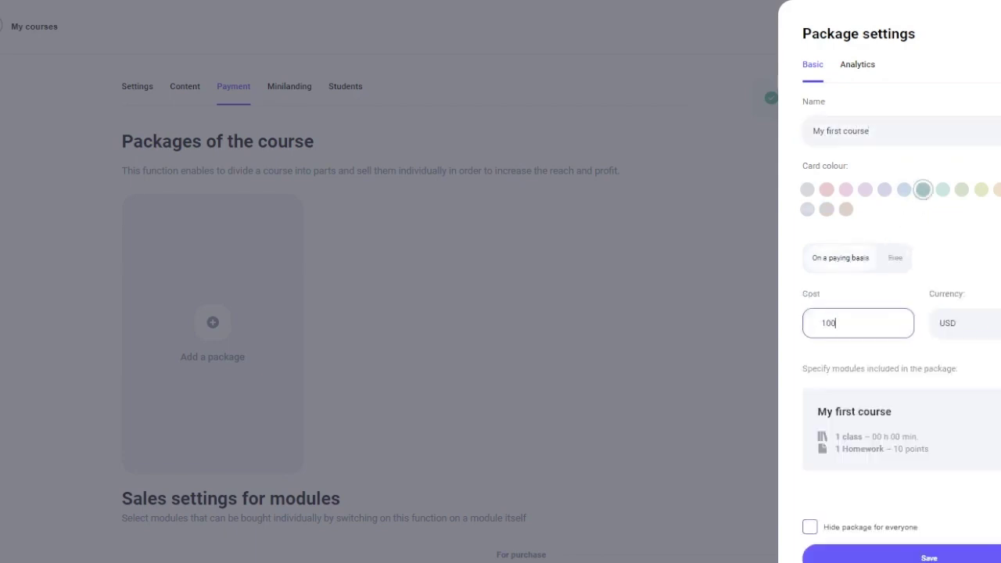
click(849, 400)
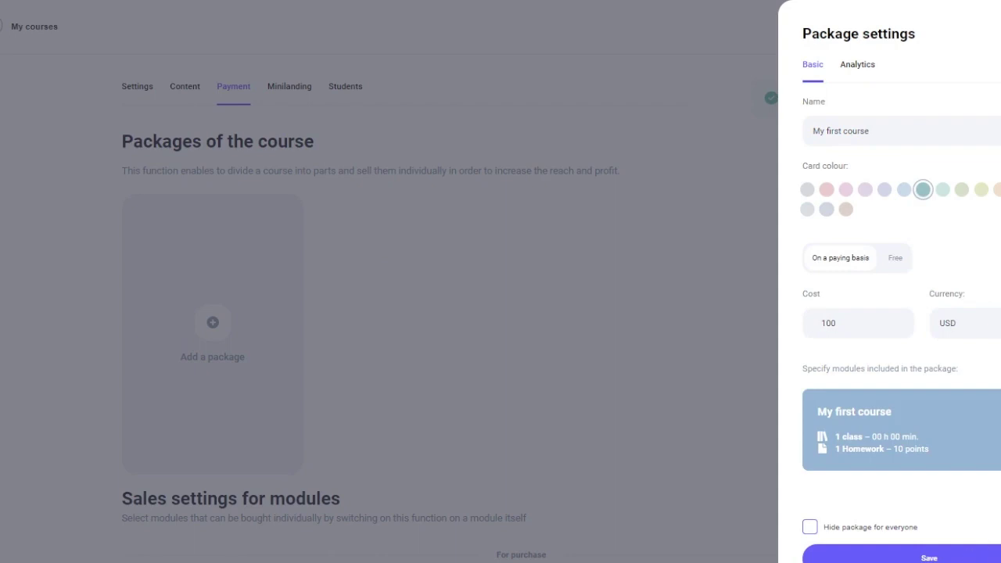
click(922, 557)
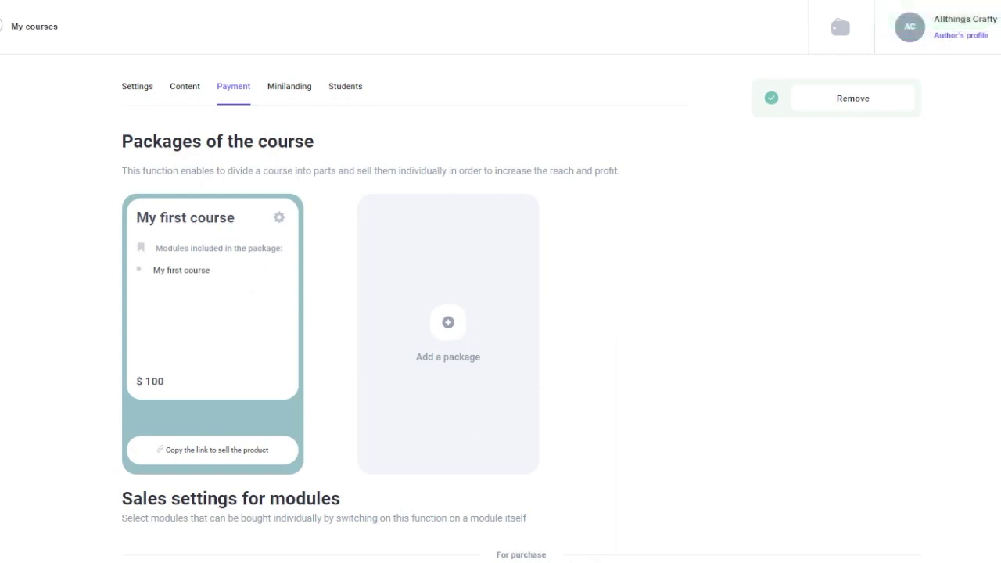
Copy the sales link for the My first course package.
scroll(525, 206, down, 3)
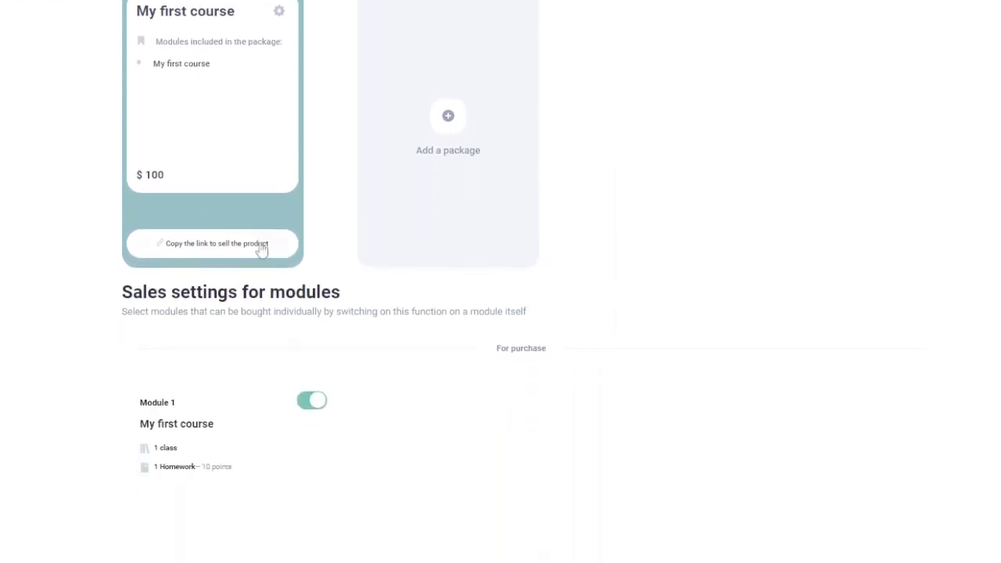
click(259, 247)
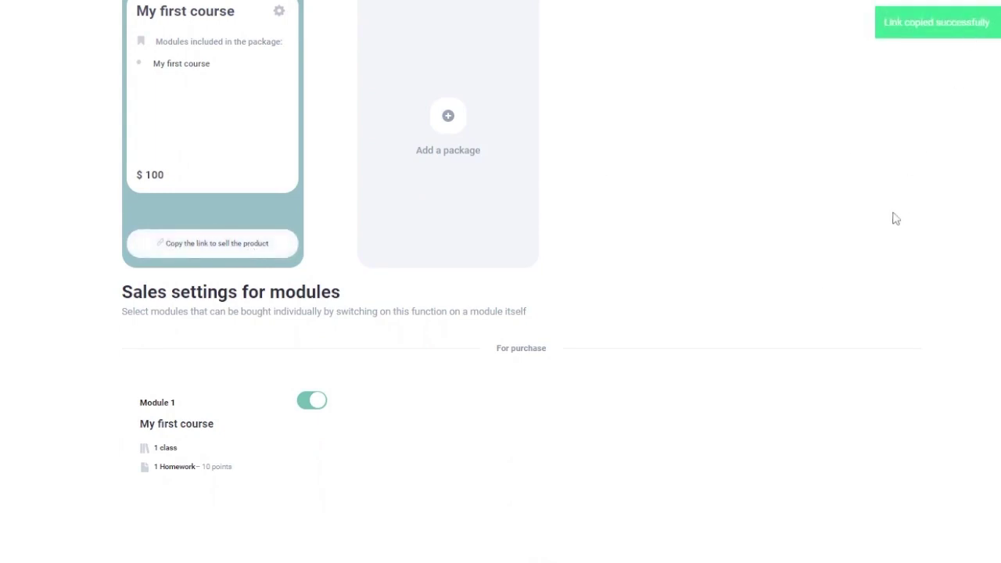
mouse_move(166, 462)
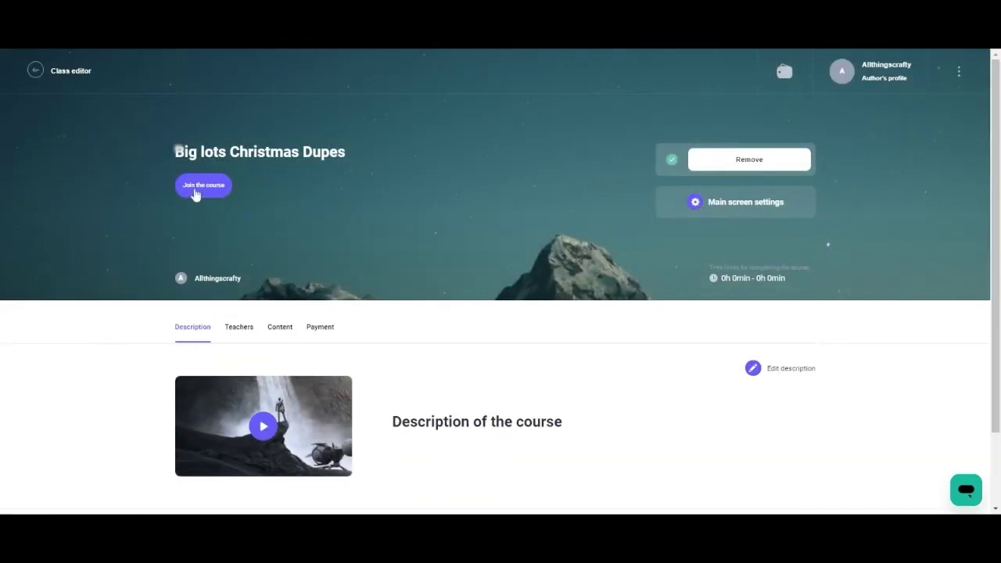
Open the Big lots Christmas Dupes main screen background settings and close them, keeping the mountain image.
click(735, 205)
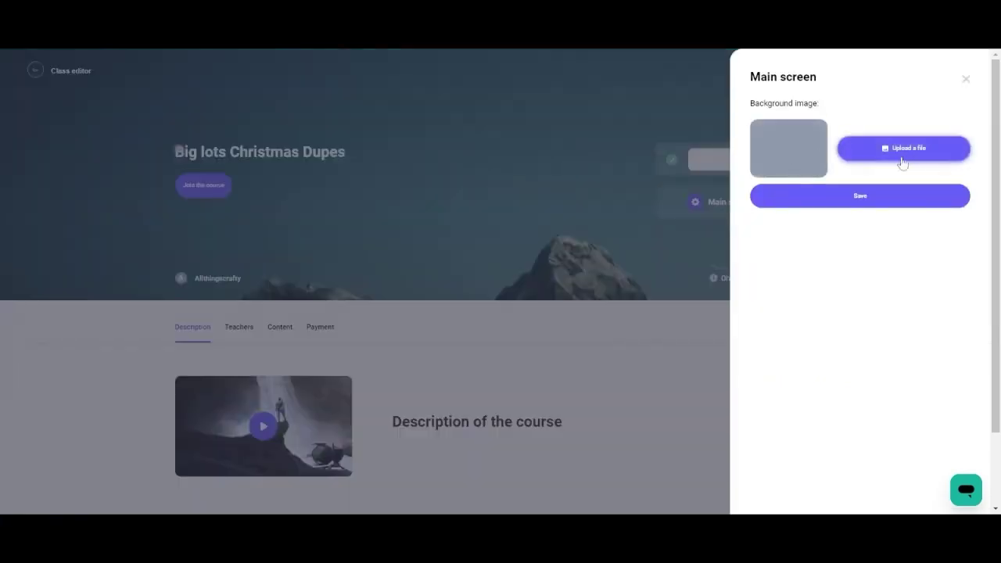
click(861, 201)
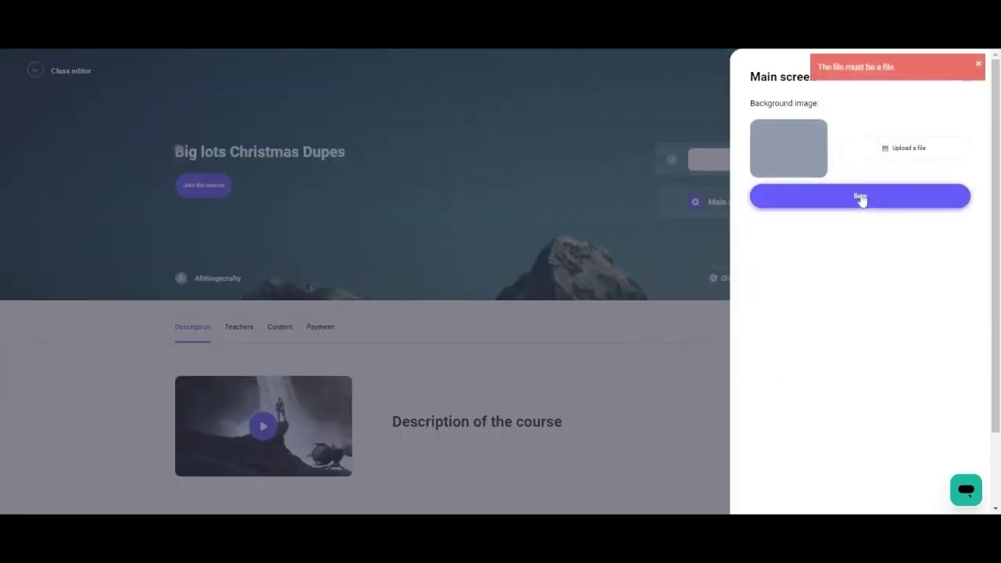
click(977, 62)
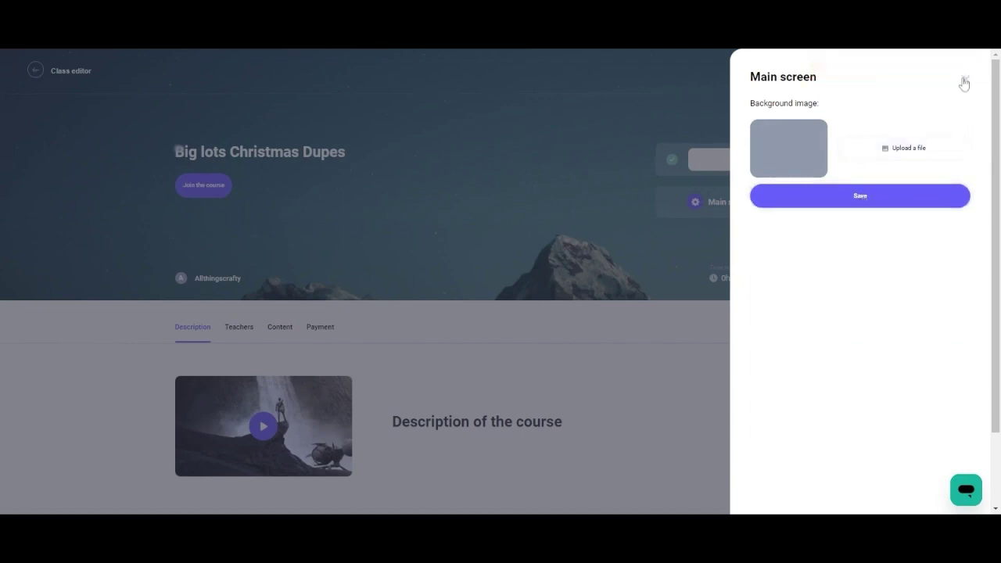
click(966, 82)
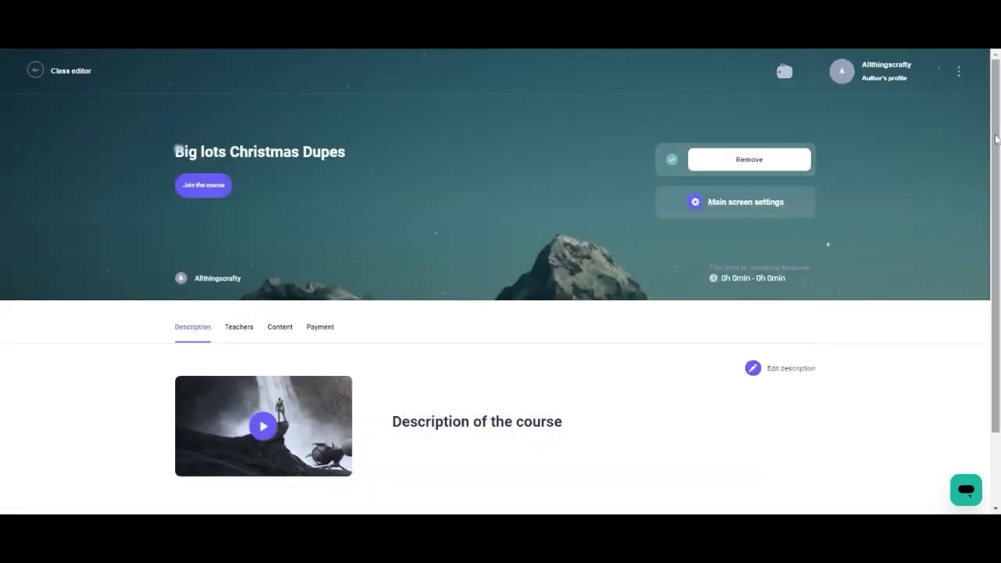
scroll(829, 244, down, 2)
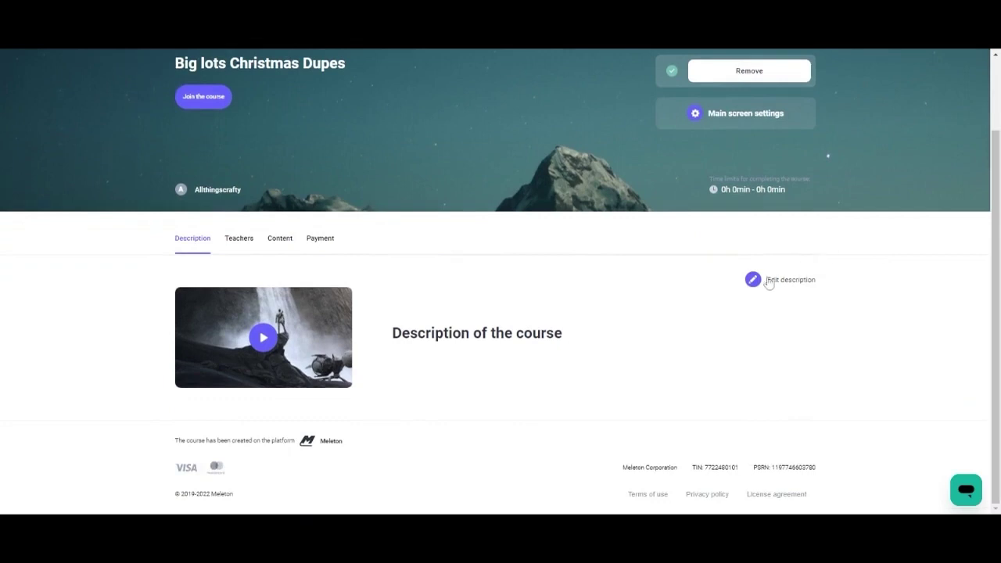
click(754, 280)
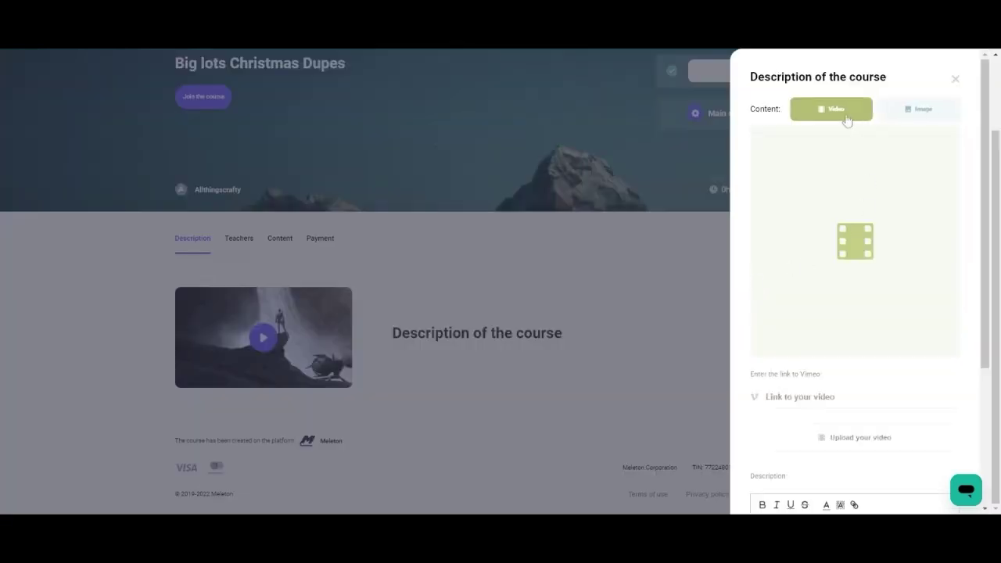
click(913, 122)
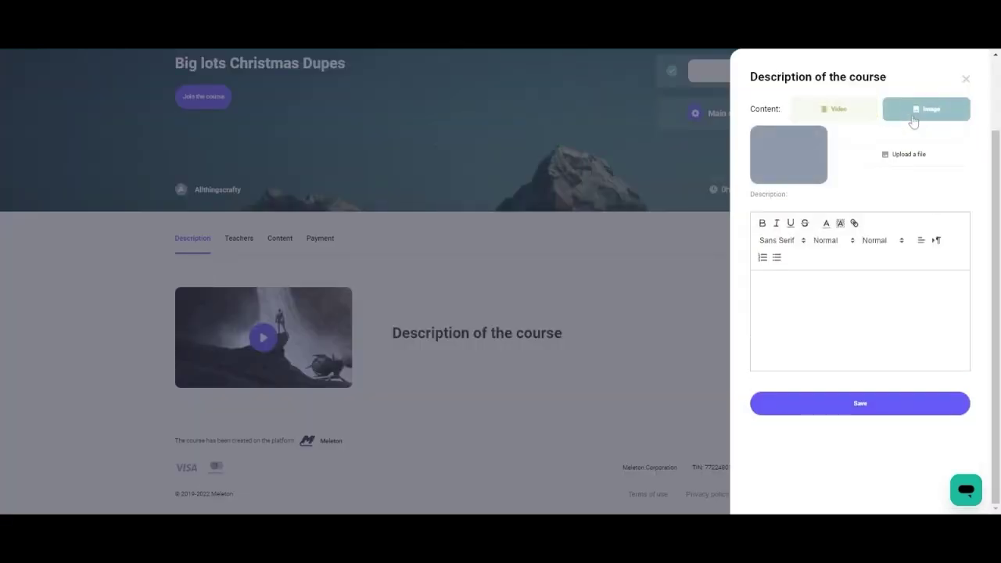
click(838, 116)
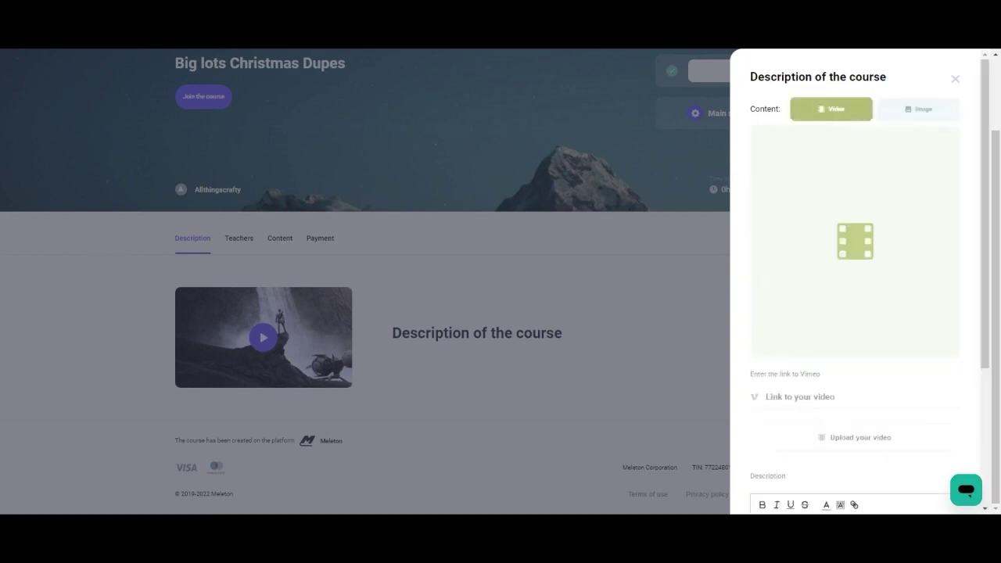
click(766, 397)
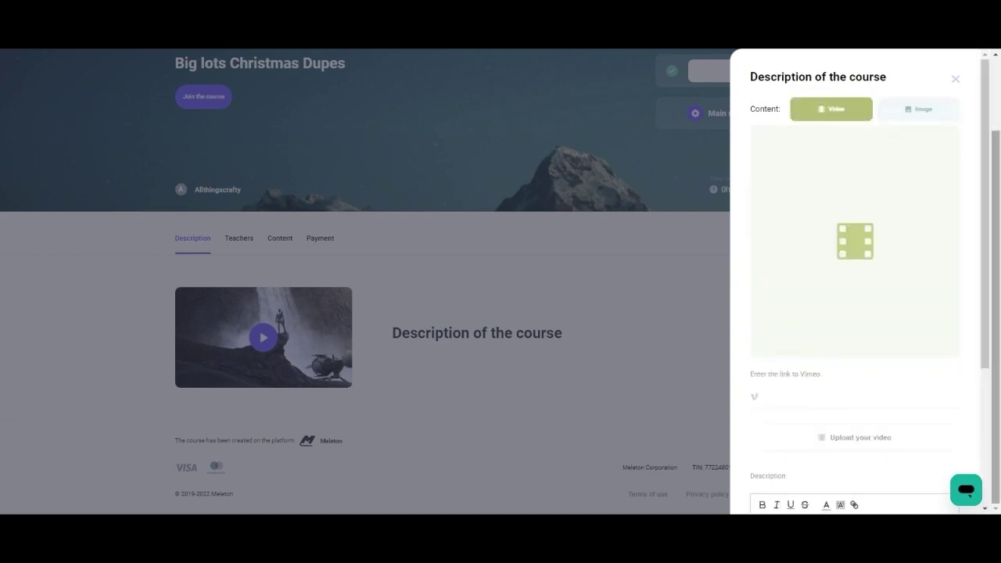
drag(985, 336, 995, 321)
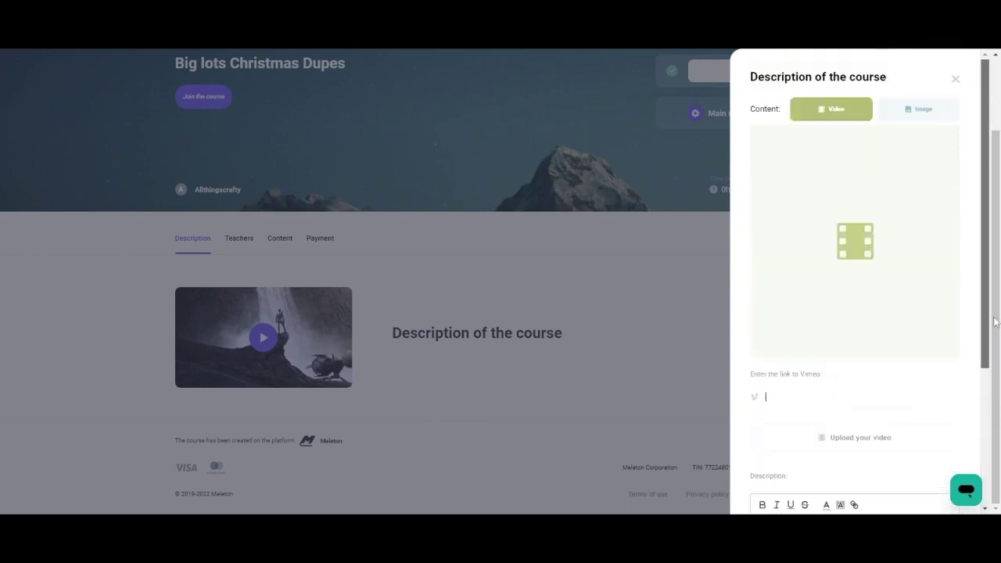
click(957, 80)
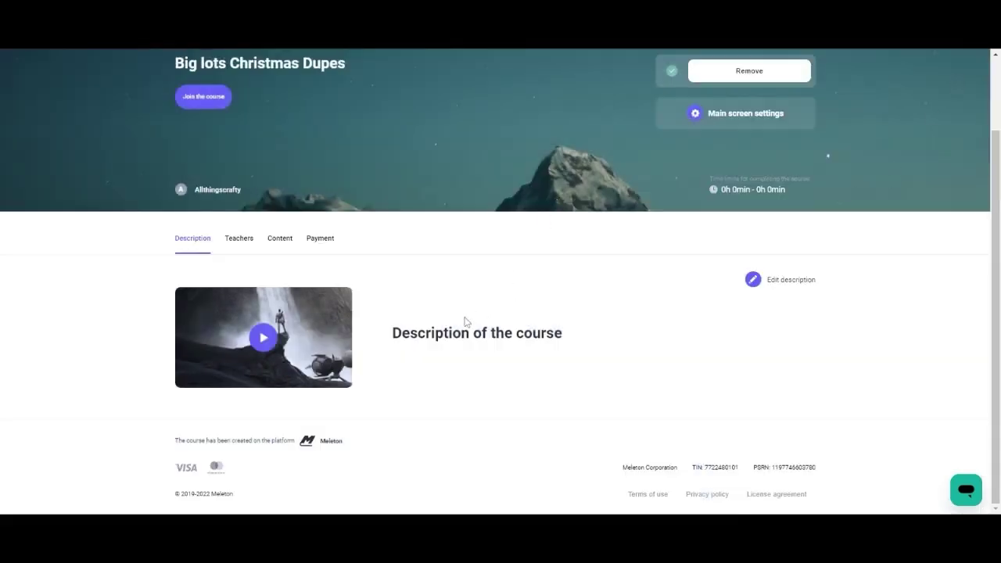
click(234, 241)
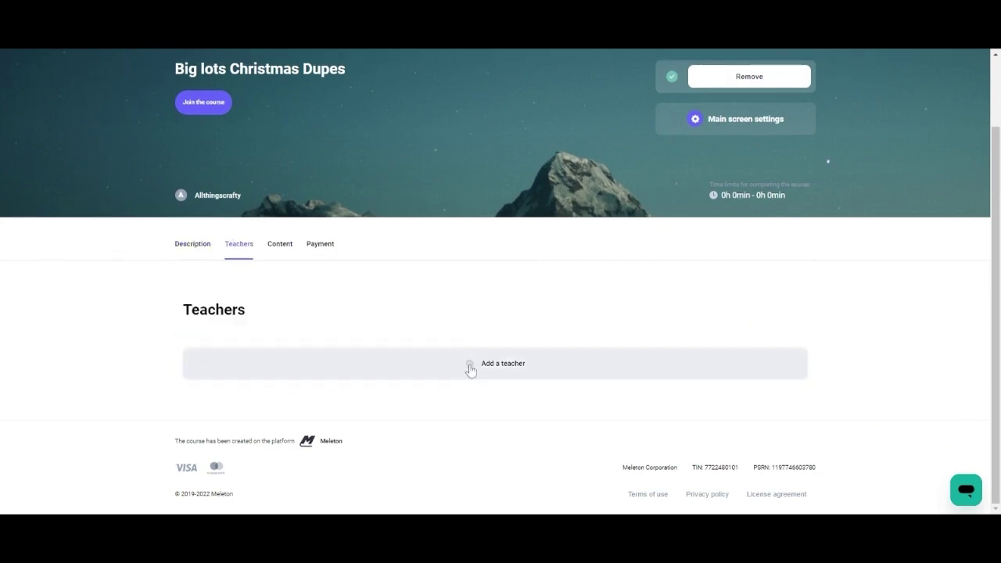
Open the Add a teacher form, leave Position empty and close it, then show the Course program.
click(470, 370)
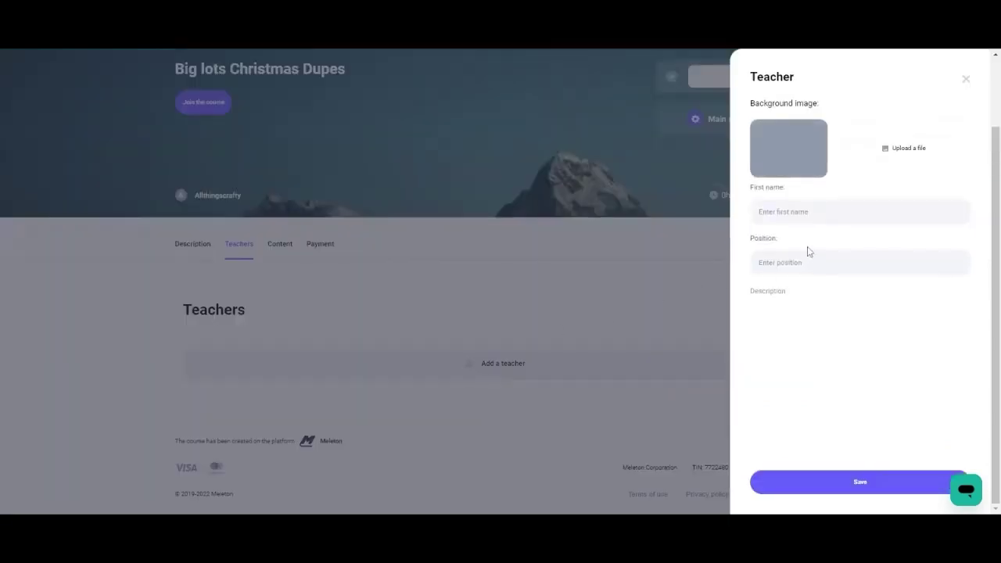
click(794, 263)
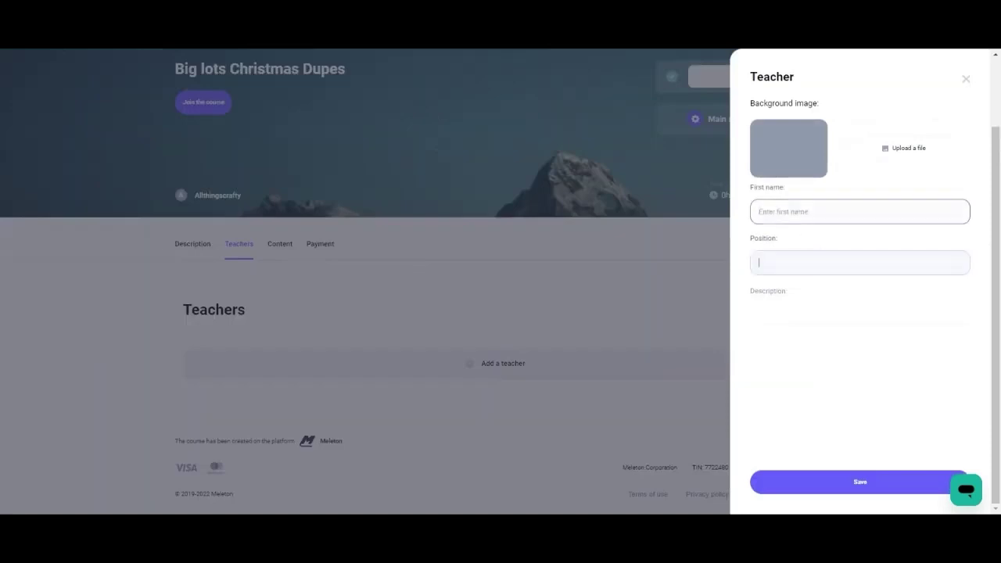
click(781, 303)
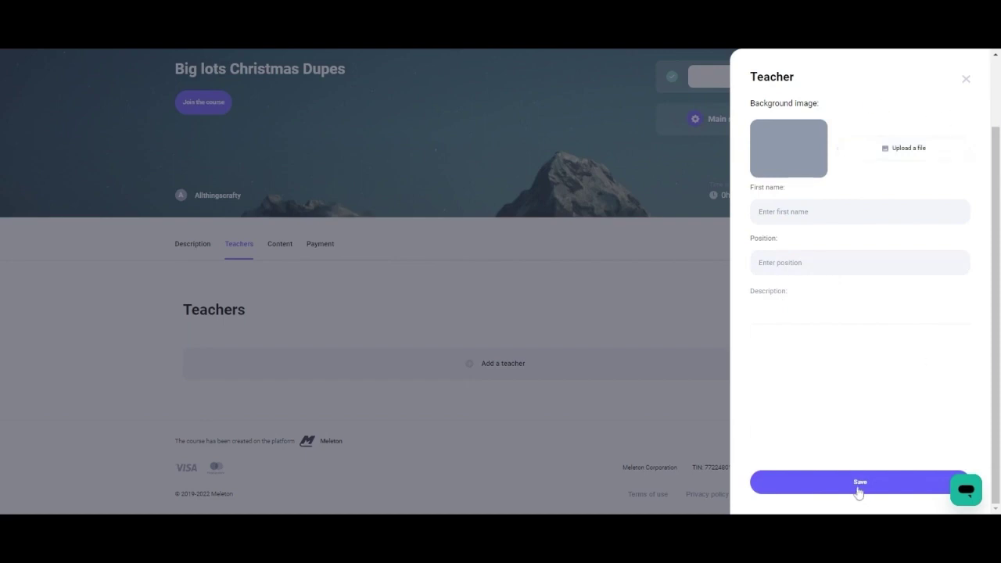
click(968, 81)
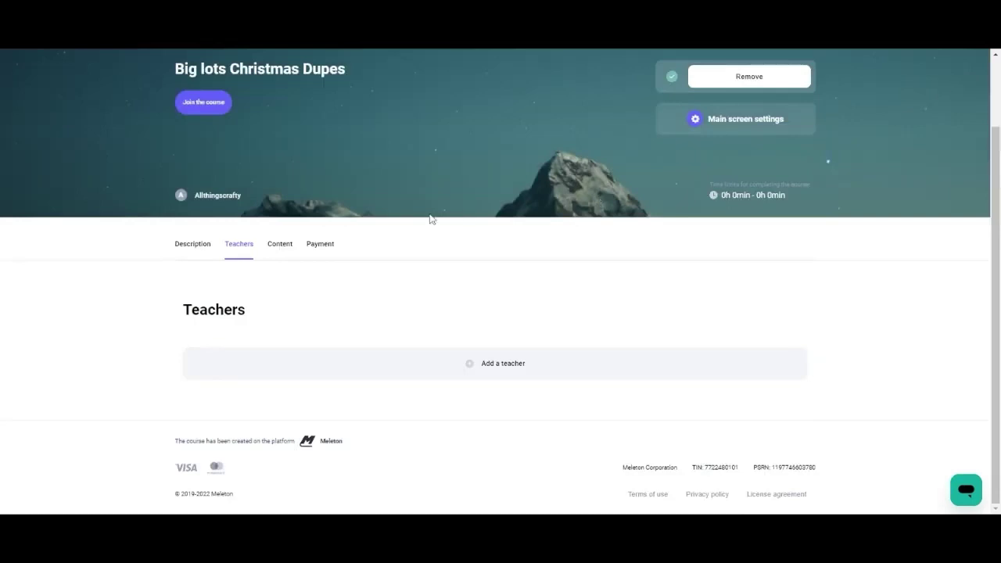
click(280, 246)
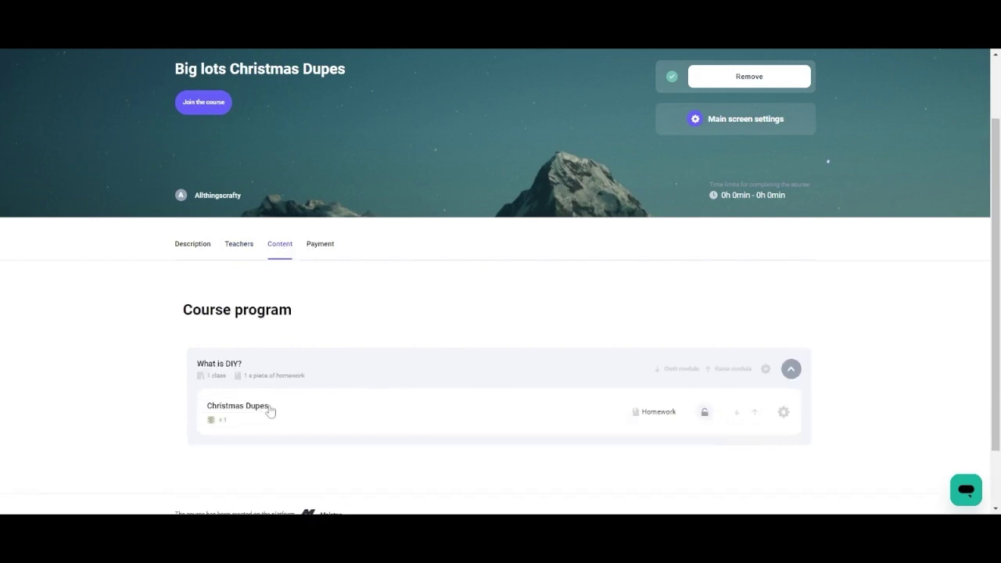
Open the Christmas Dupes lesson, go back, and dismiss its Delete option without deleting.
click(397, 411)
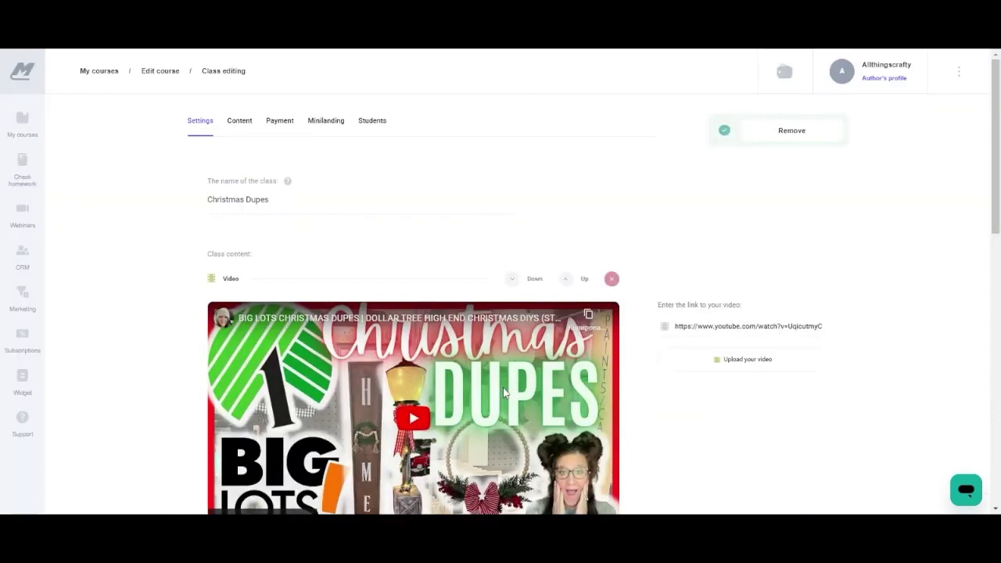
click(329, 122)
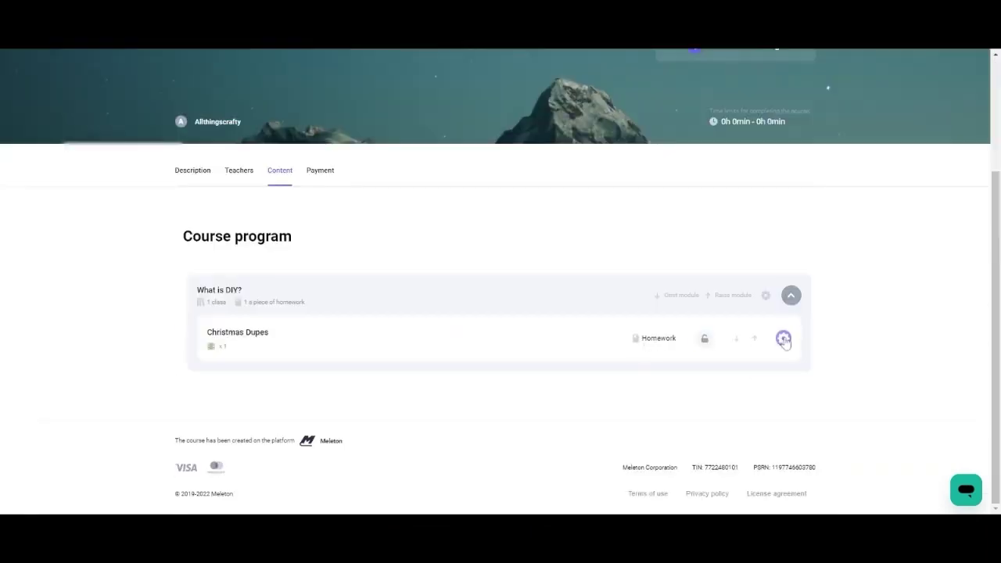
click(783, 338)
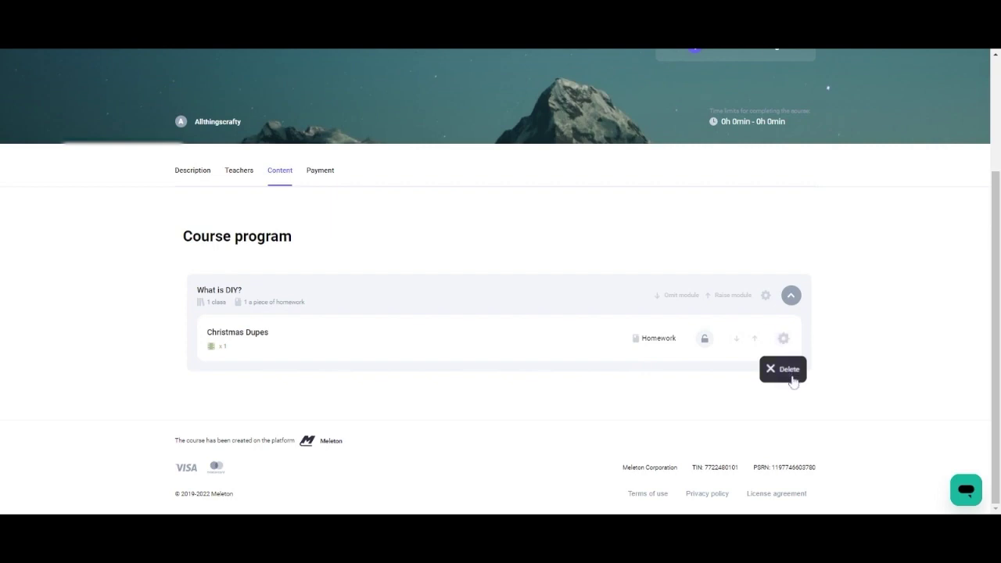
click(845, 345)
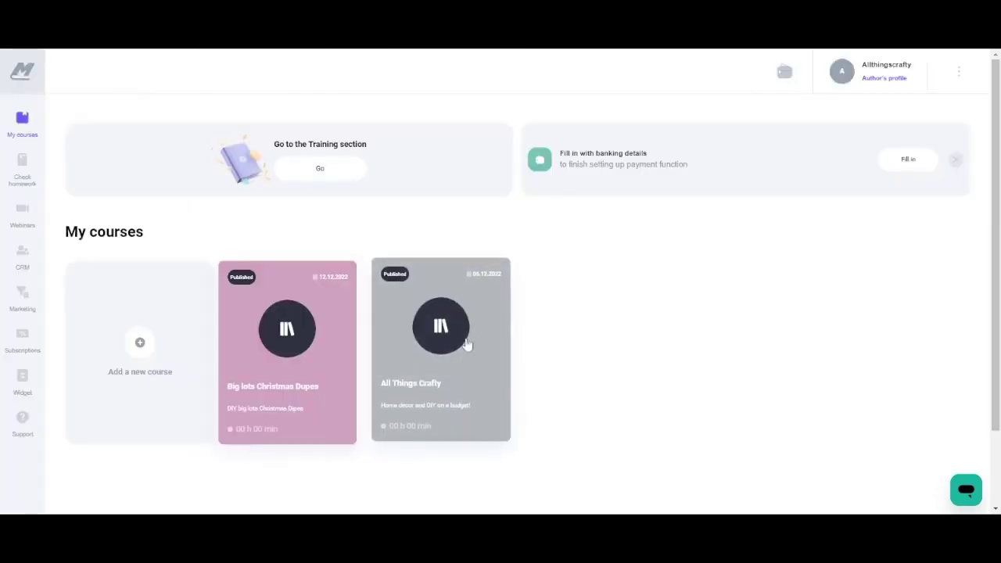
In All Things Crafty's Payment settings, let the DIY dollar tree module be sold individually.
click(436, 336)
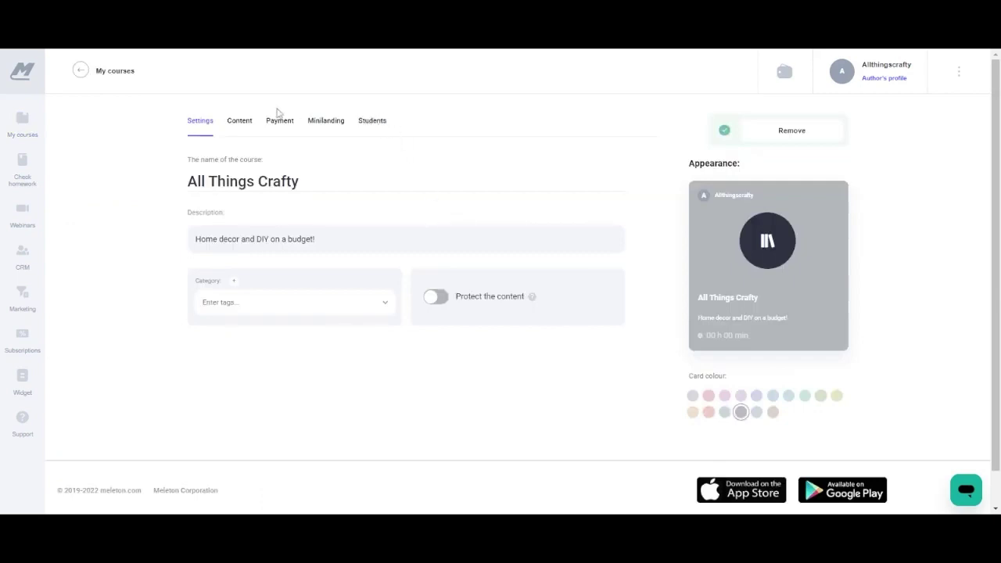
click(240, 123)
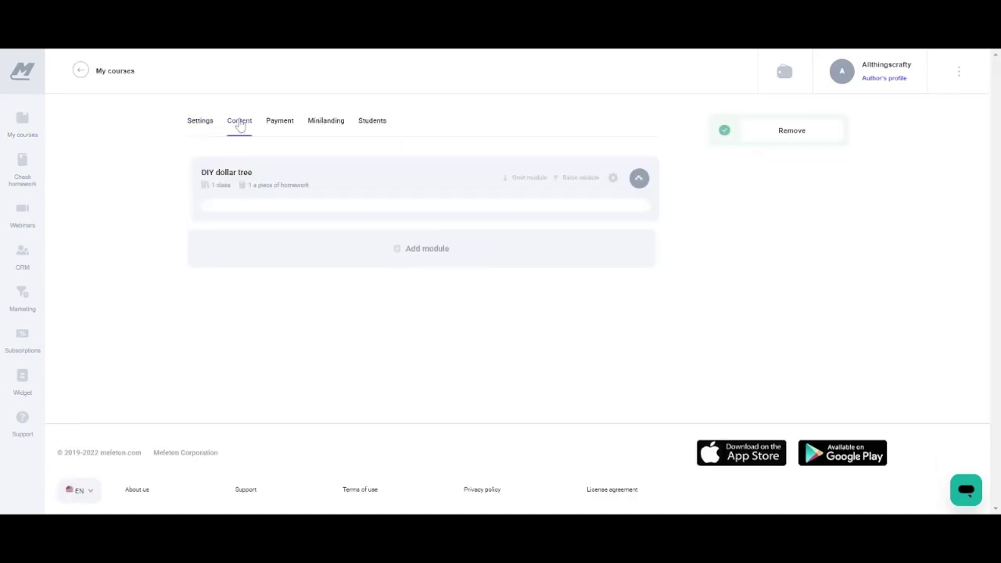
click(275, 123)
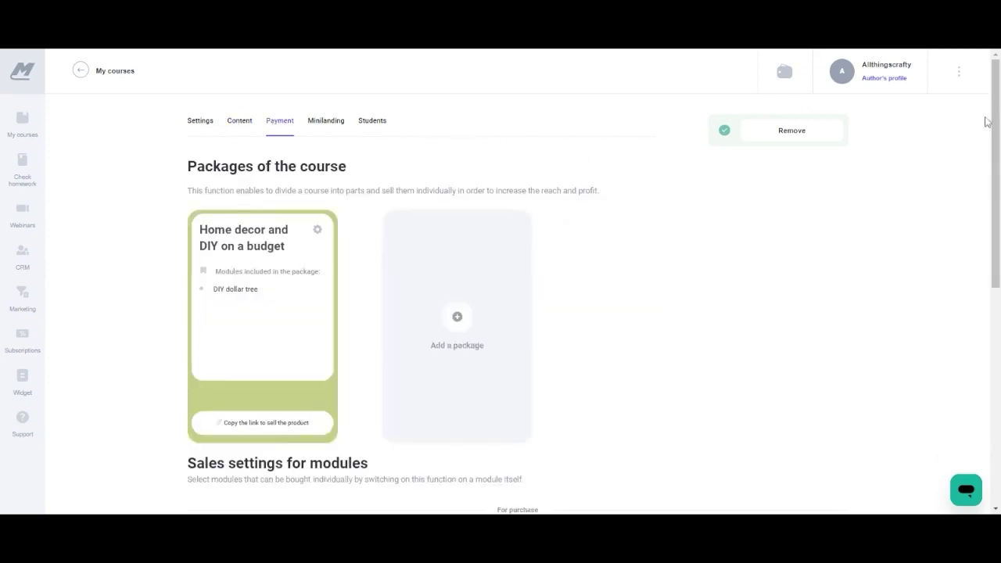
drag(992, 122, 992, 304)
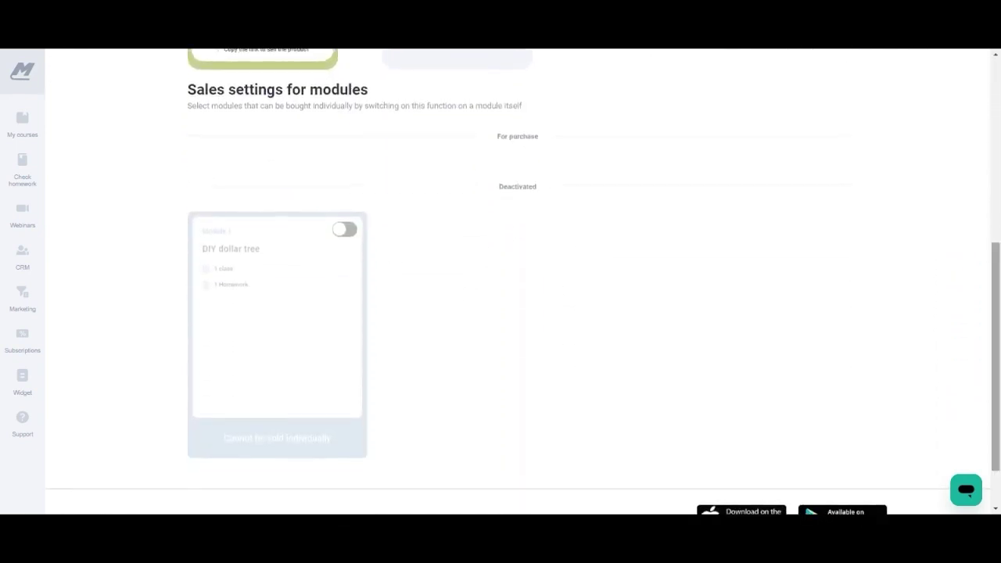
click(352, 230)
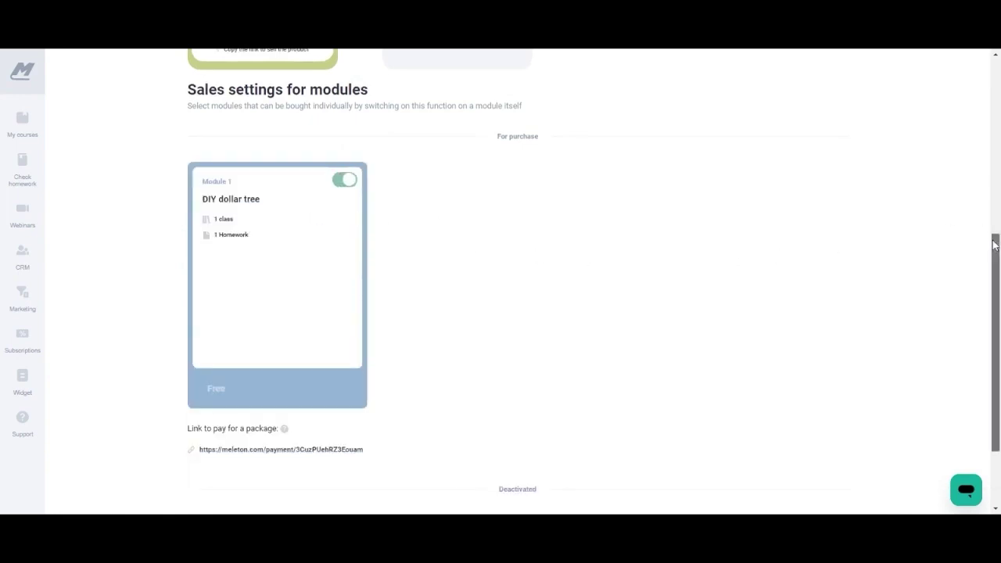
drag(994, 245, 962, 67)
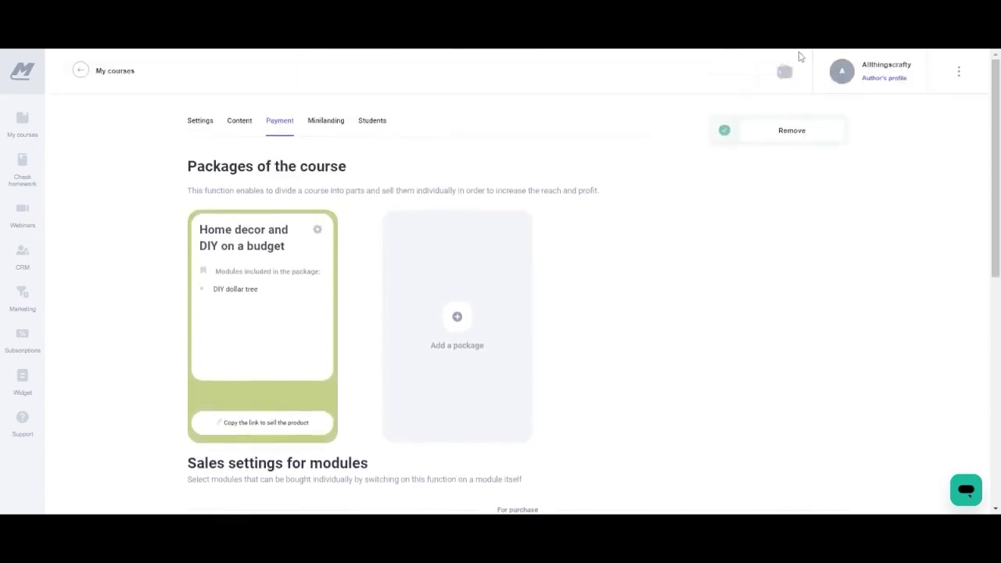
click(328, 125)
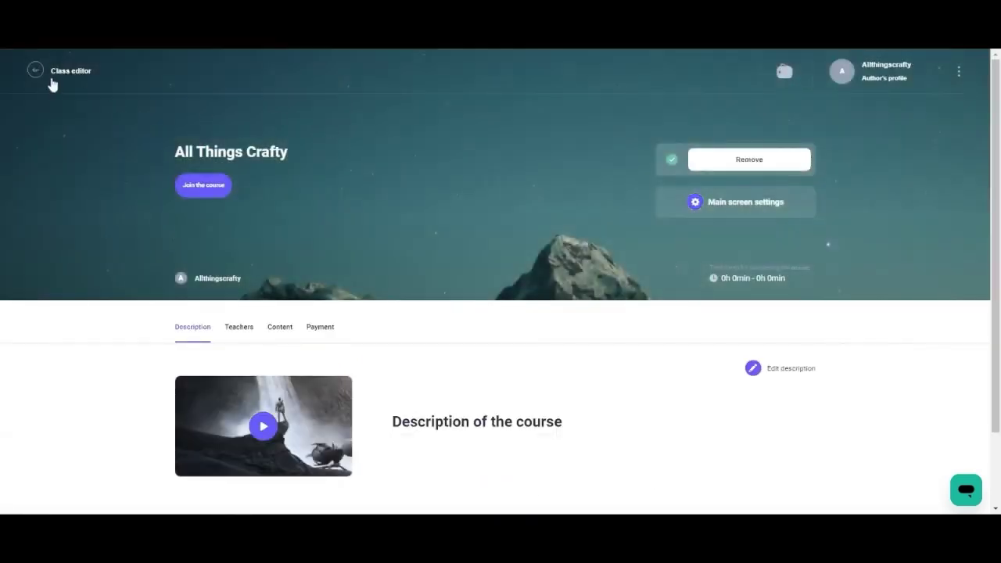
click(36, 71)
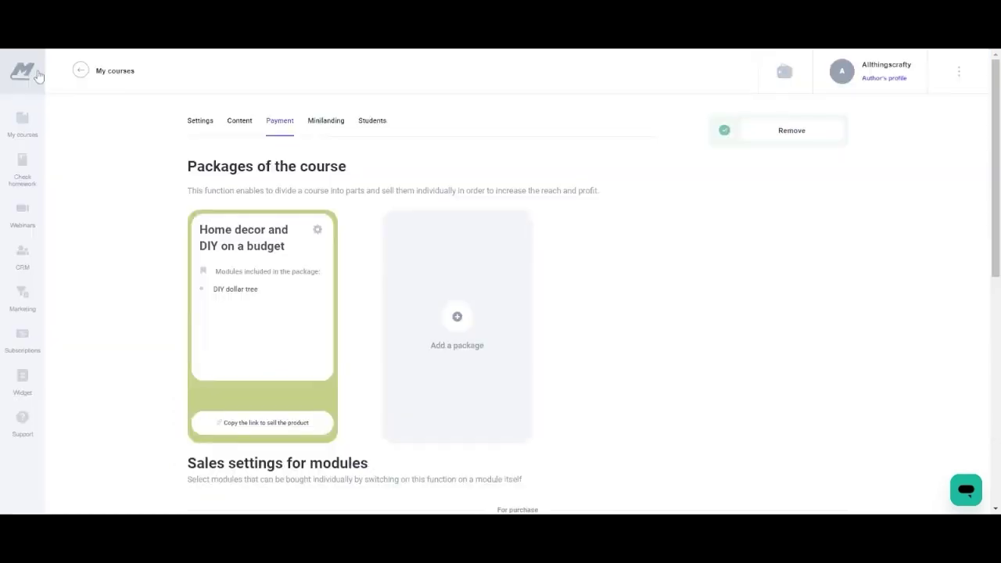
Open All Things Crafty's students and explore the new group settings' name and access options without saving.
click(377, 127)
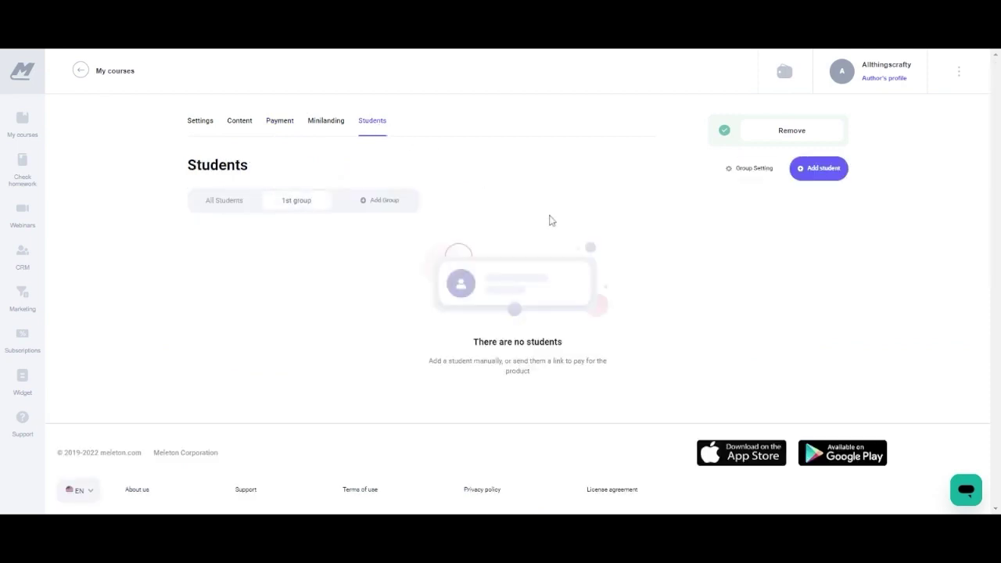
click(372, 209)
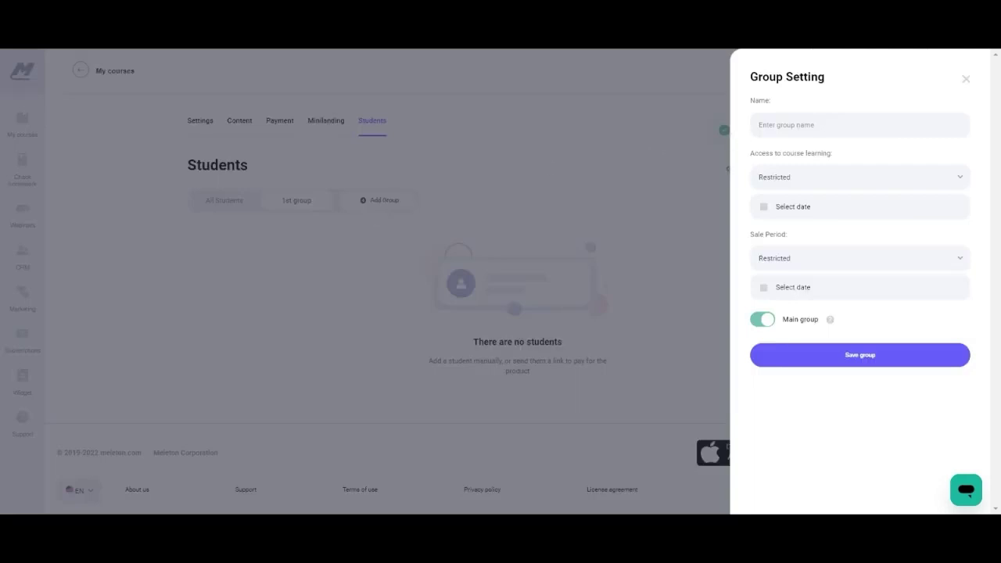
click(860, 125)
click(814, 186)
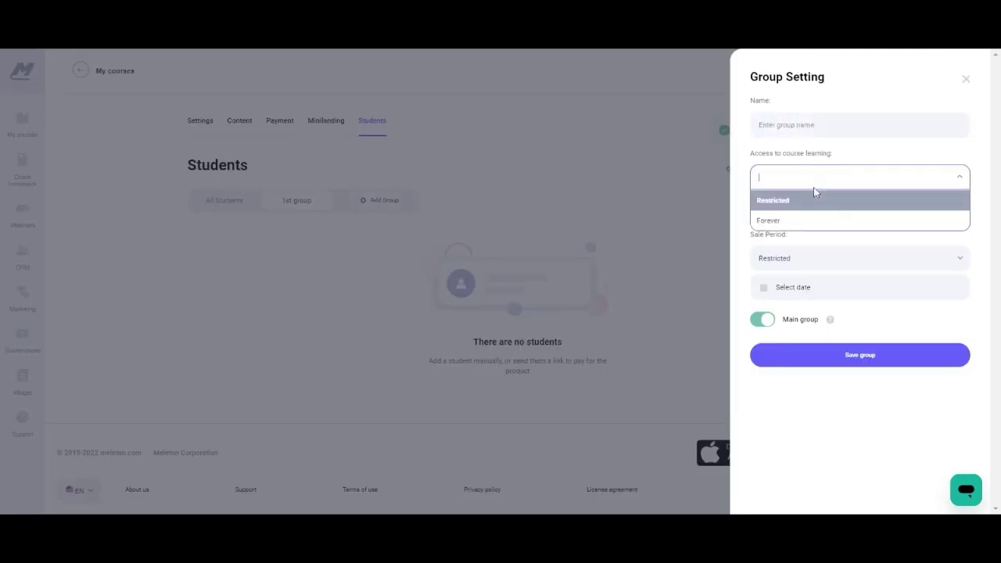
click(989, 197)
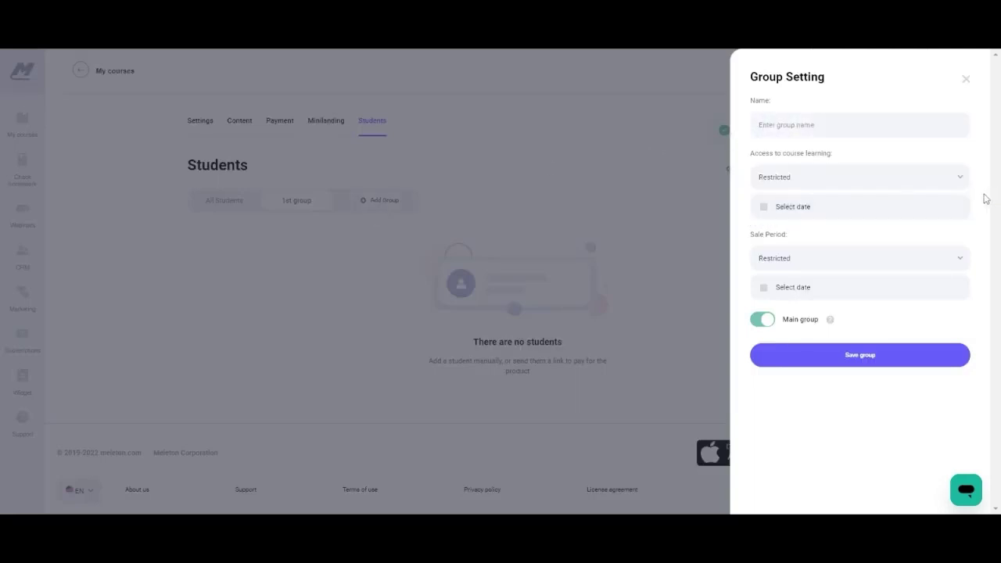
click(895, 206)
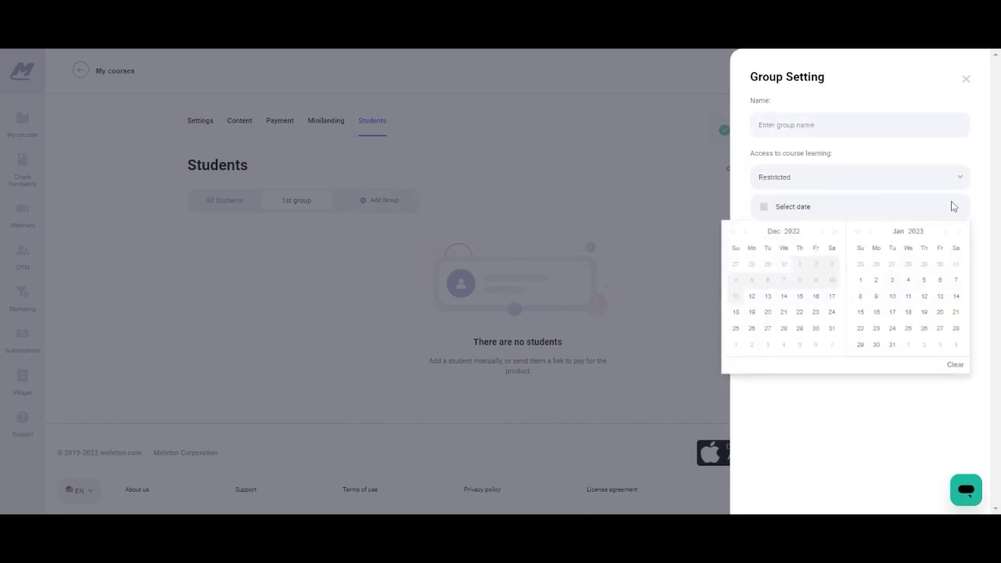
click(979, 206)
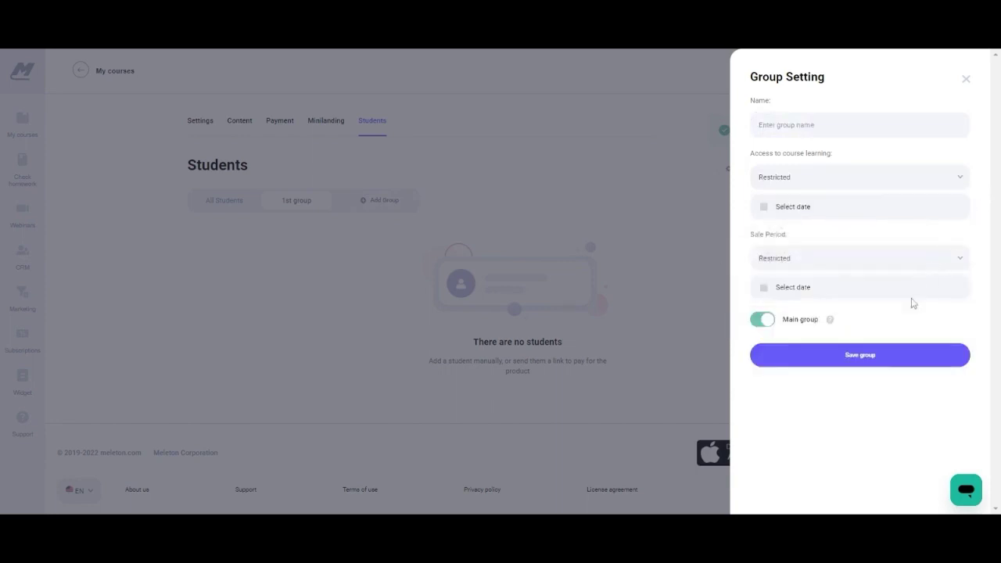
click(966, 82)
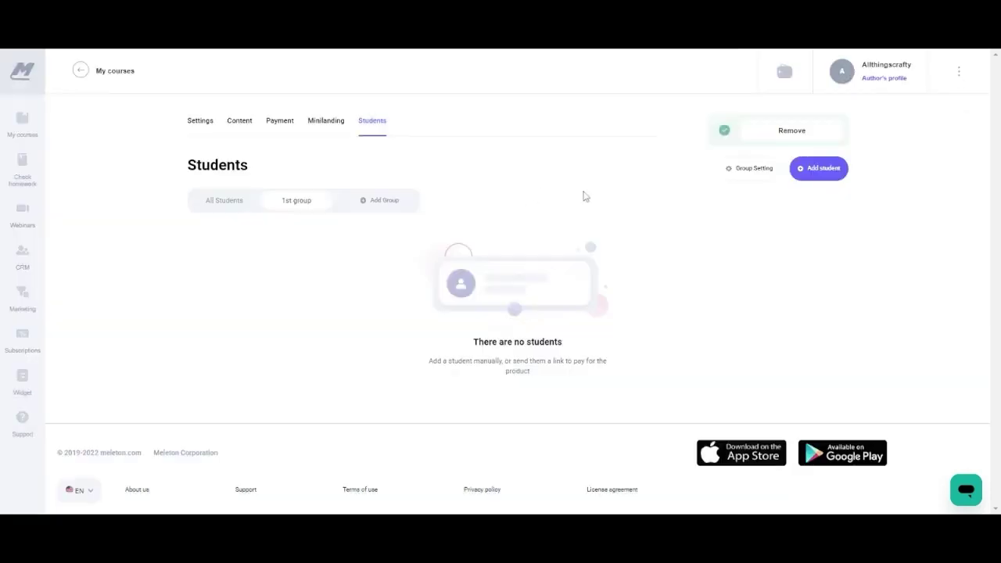
Explore the Add student form, choosing the Big lots Christmas Dupes course.
click(821, 168)
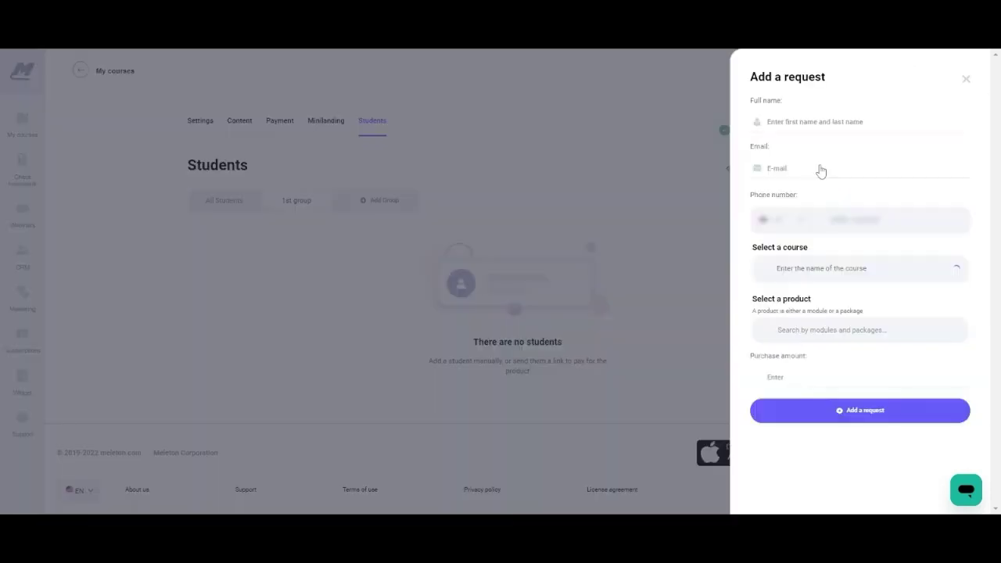
click(860, 121)
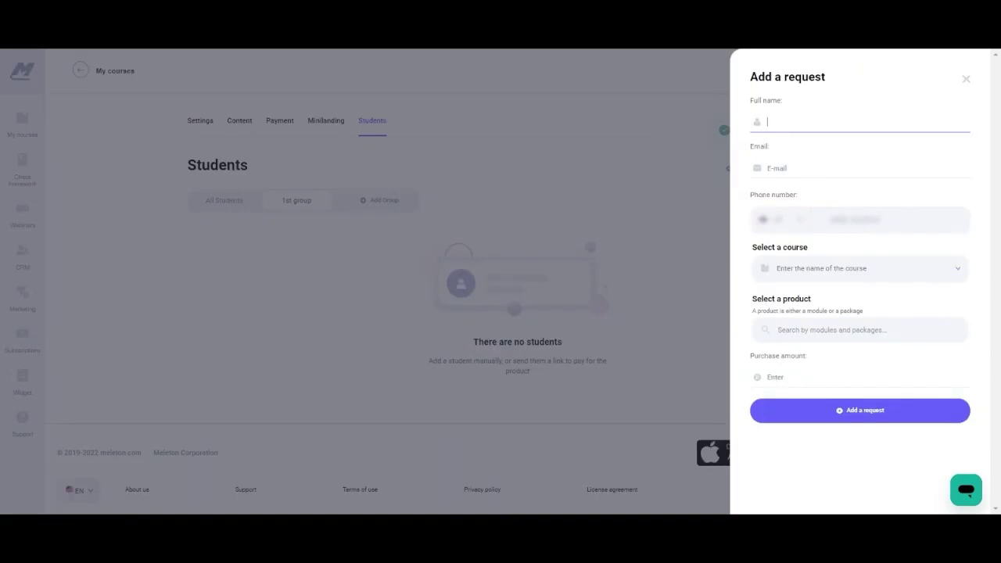
click(808, 166)
click(830, 268)
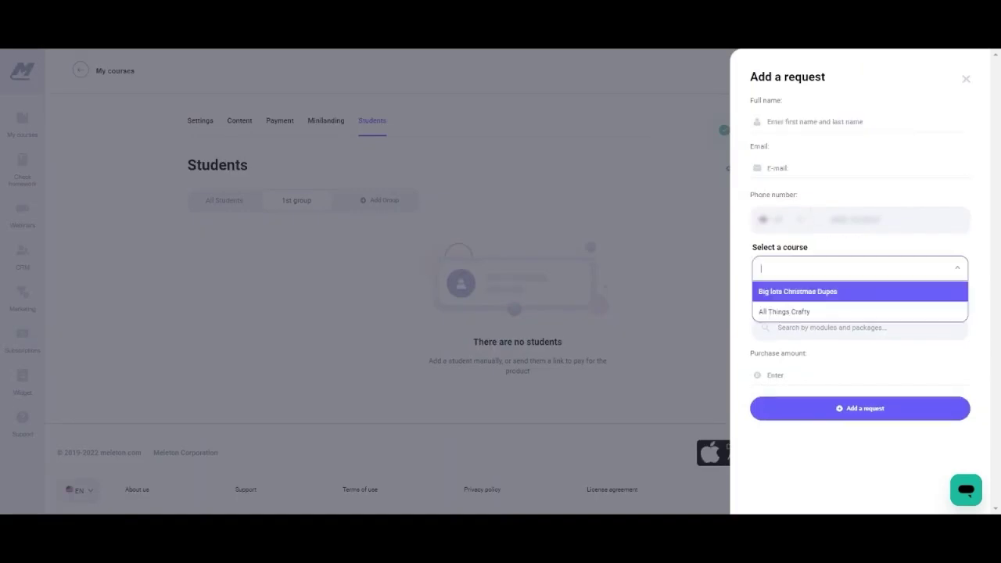
click(814, 301)
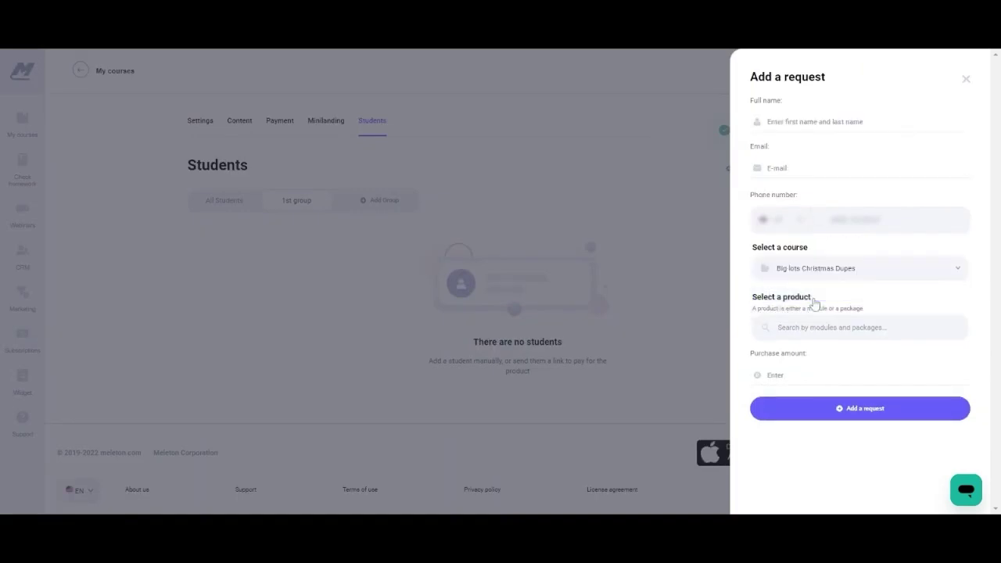
click(860, 327)
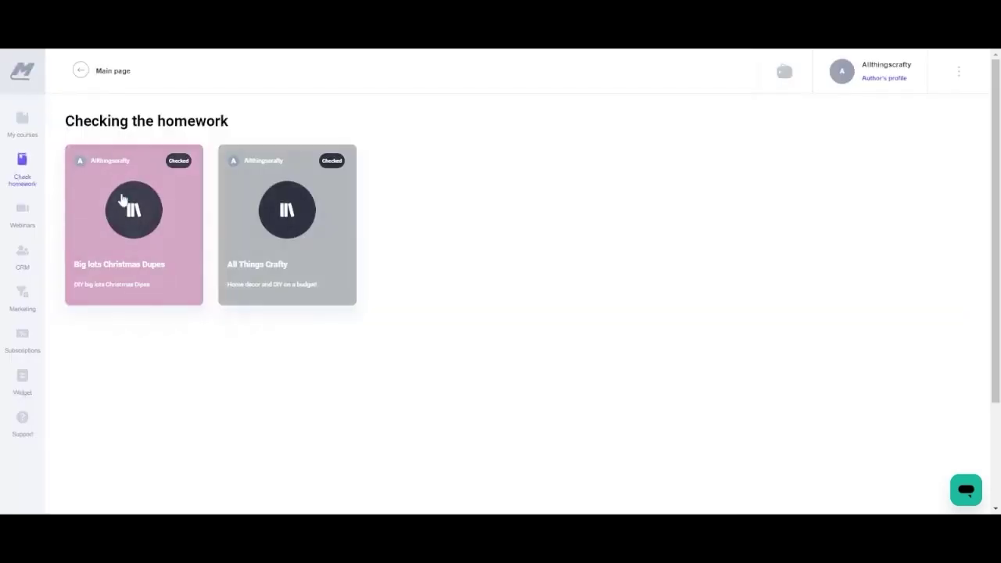
Move from the homework page to Webinars and start a new webinar.
click(123, 201)
click(24, 211)
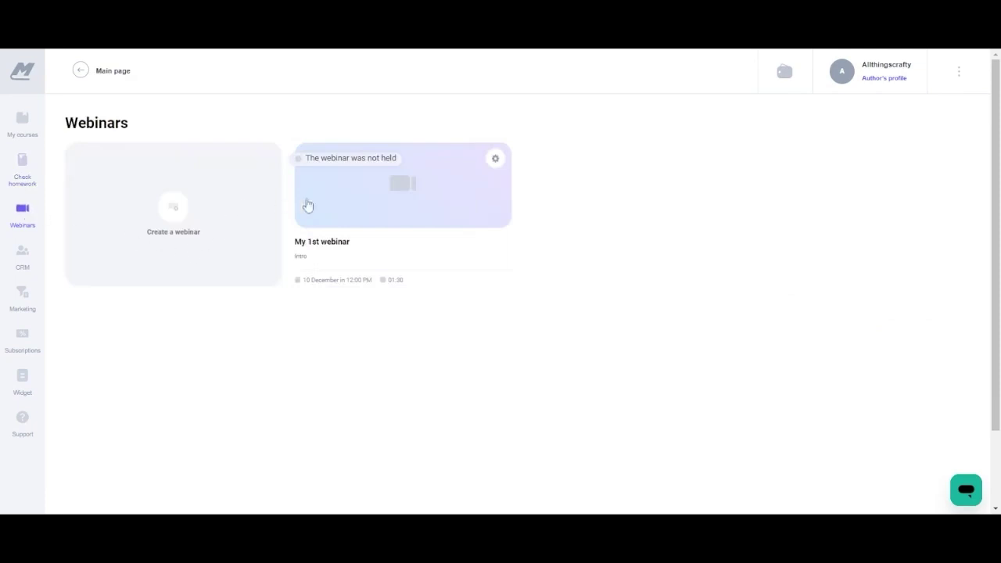
click(172, 213)
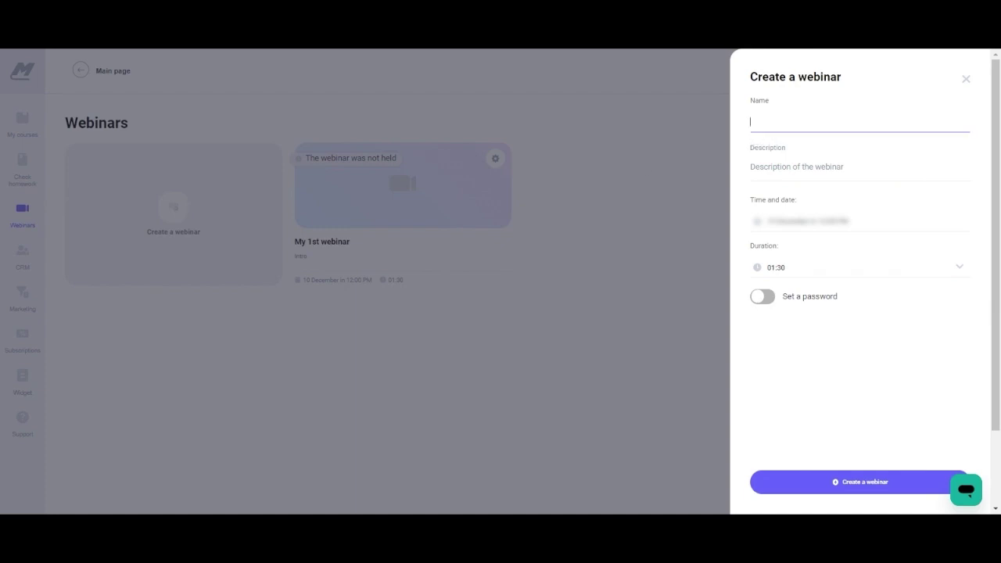
Create My first webinar, described What is DIY, on 13 December at 12:00 PM lasting 01:30.
key(Tab)
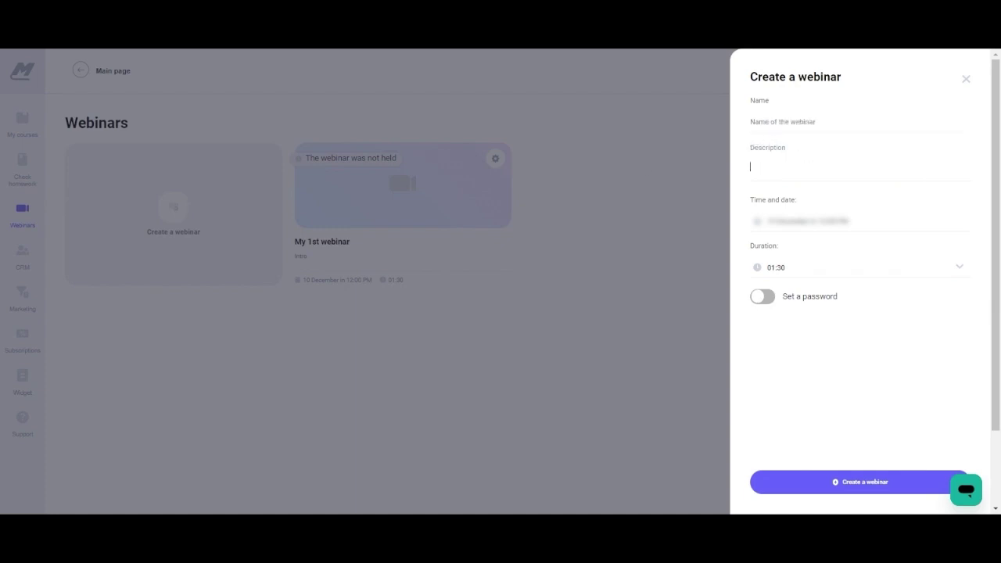
click(895, 221)
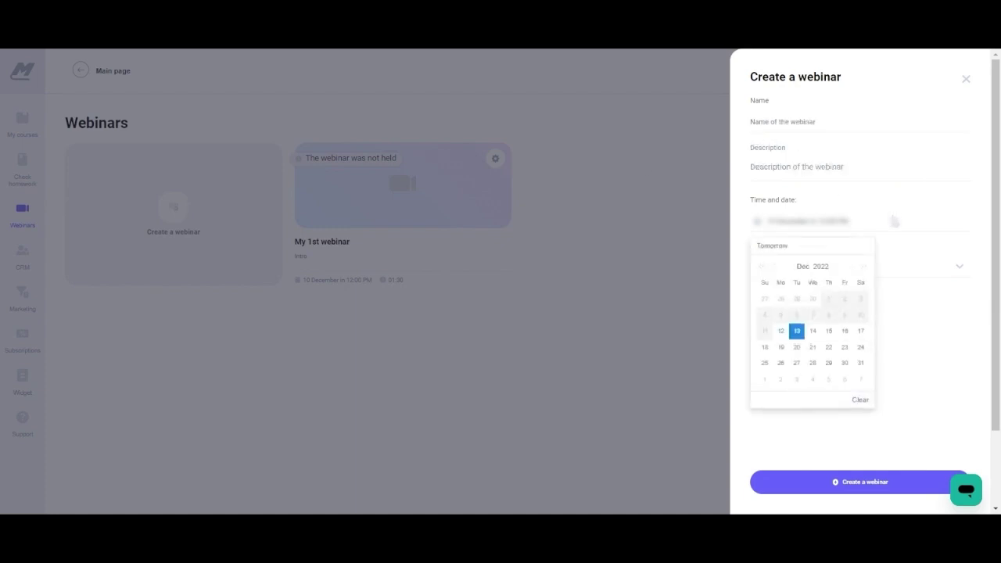
click(914, 262)
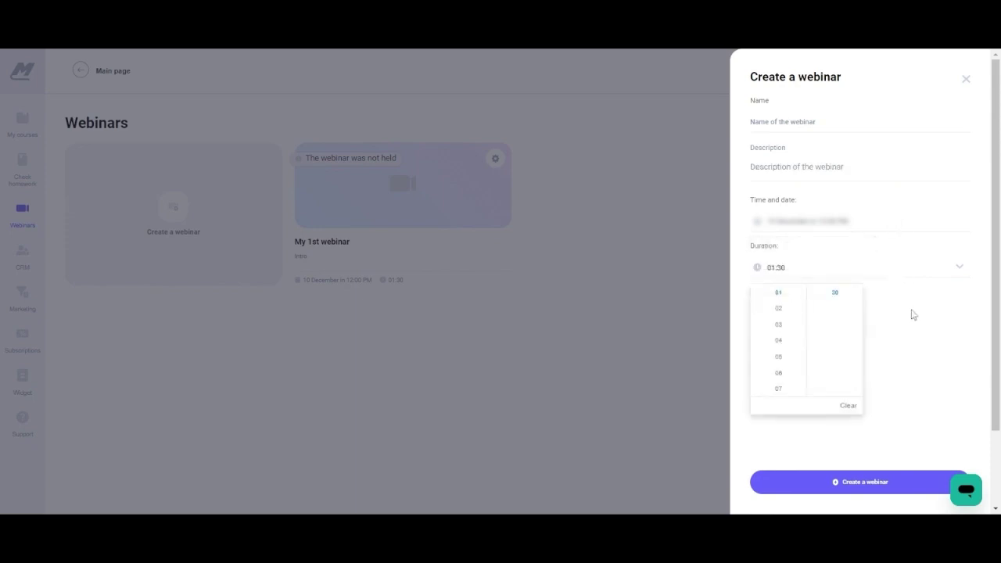
click(915, 316)
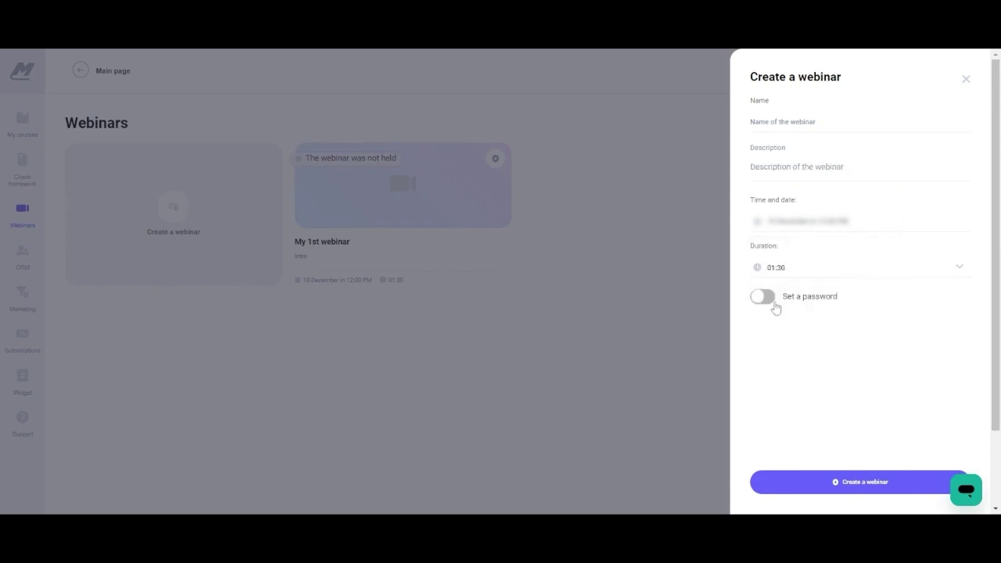
click(766, 298)
click(767, 298)
click(782, 123)
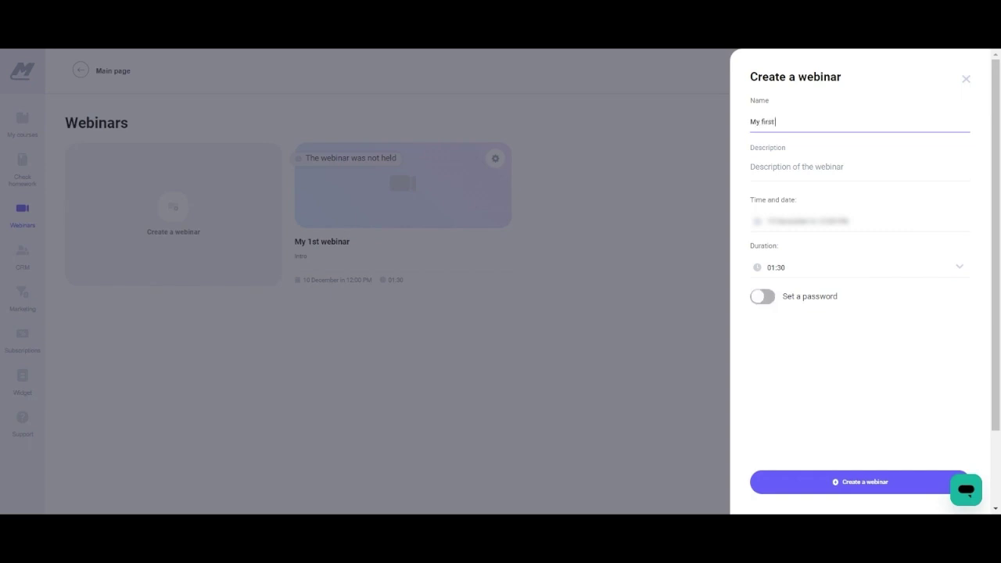
click(824, 180)
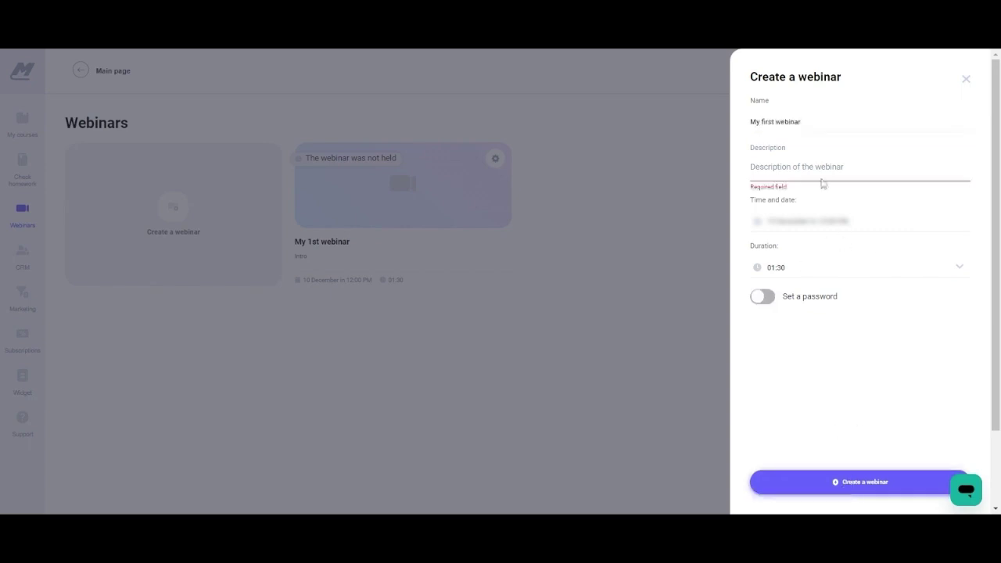
text(What is DIY)
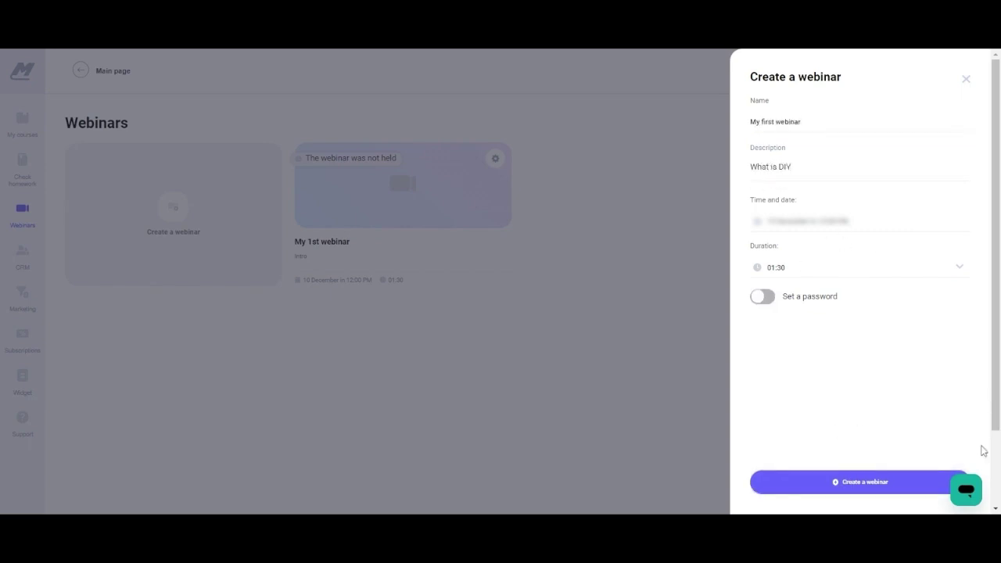
click(853, 482)
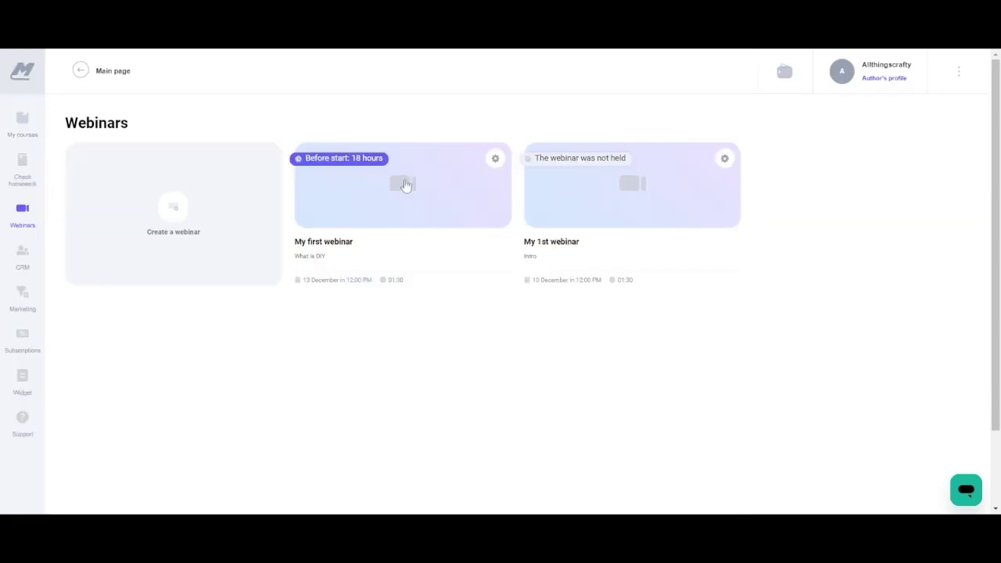
Browse Marketing's automatic processes and e-mails, opening the Welcome letter template.
click(23, 254)
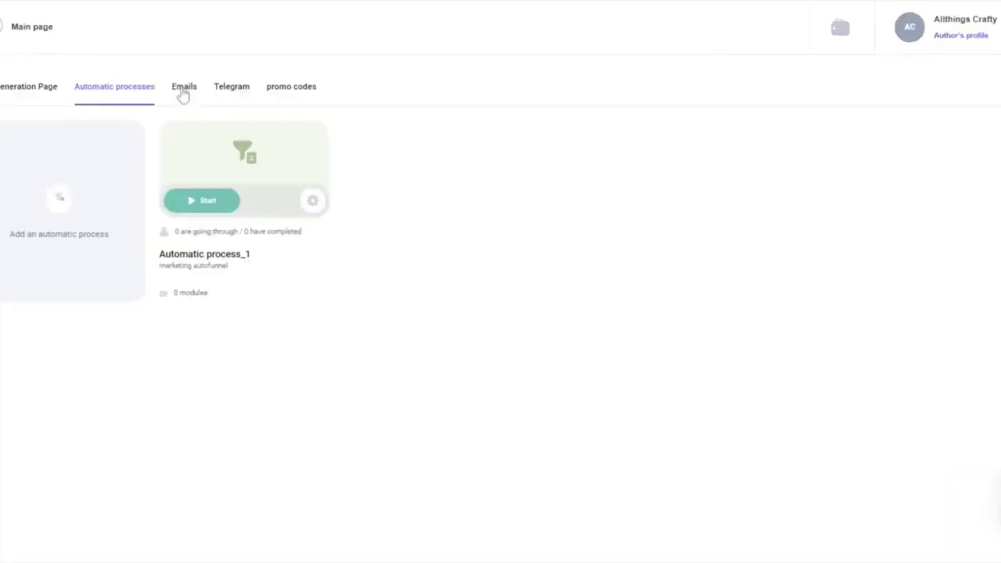
click(184, 92)
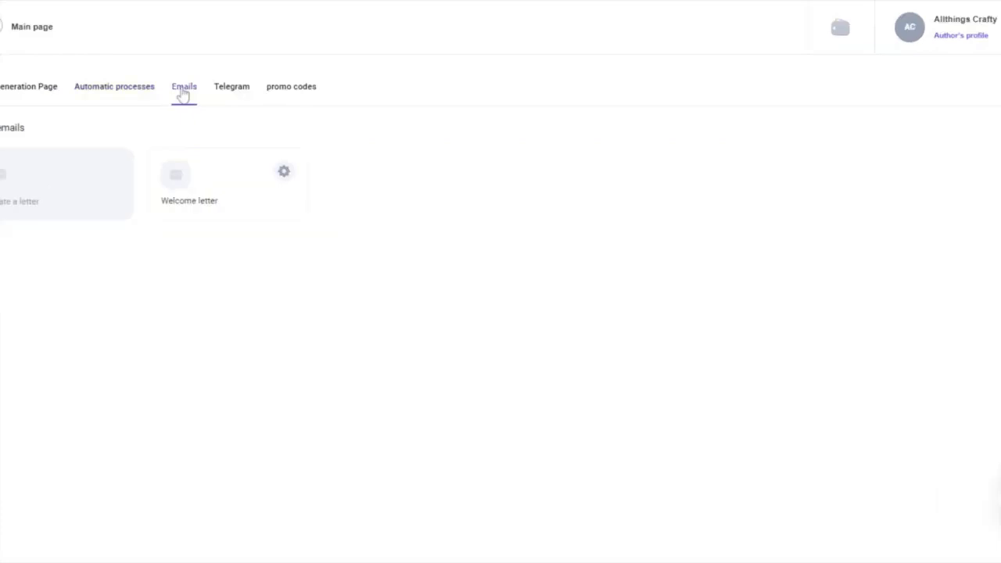
click(284, 175)
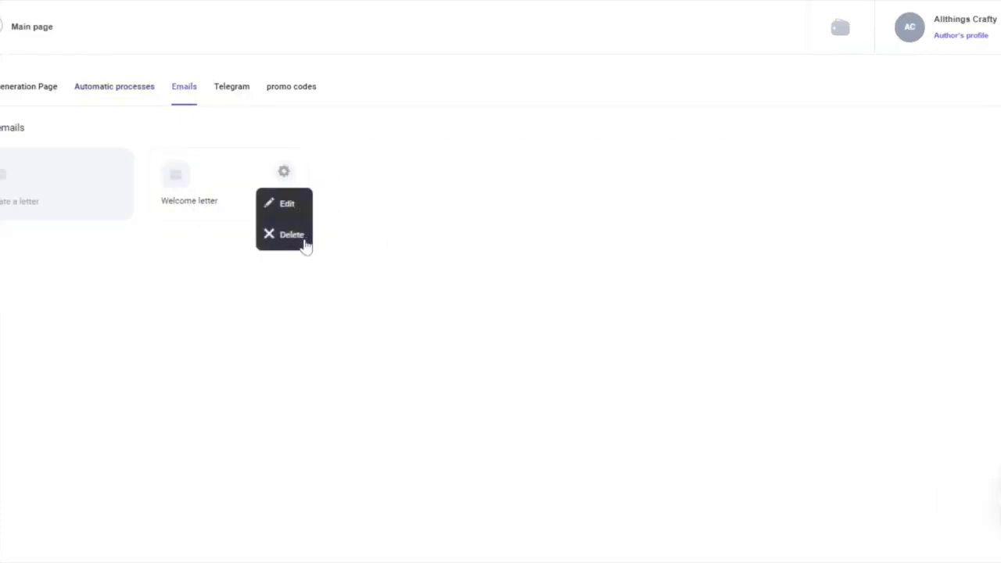
click(71, 198)
click(157, 172)
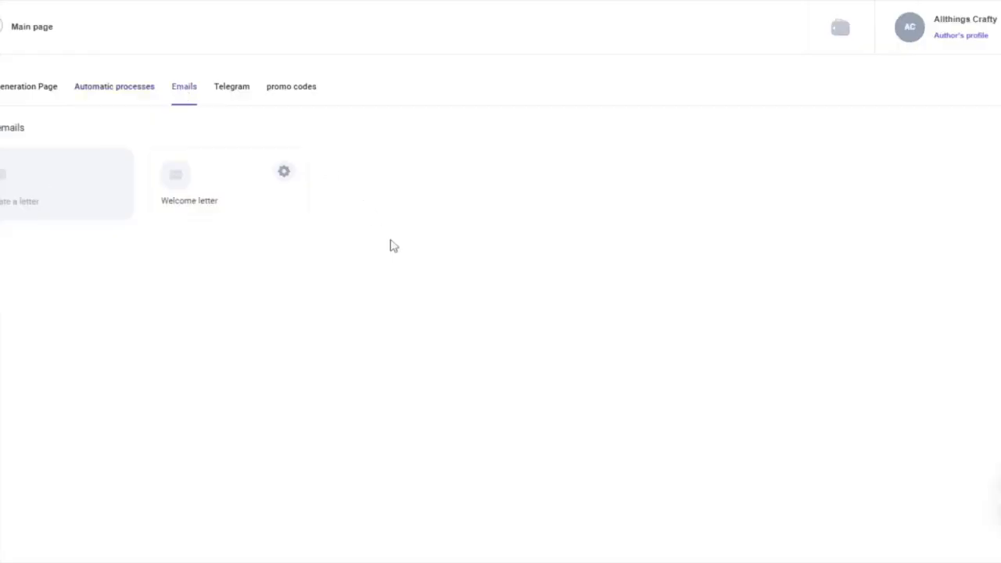
click(283, 176)
click(286, 205)
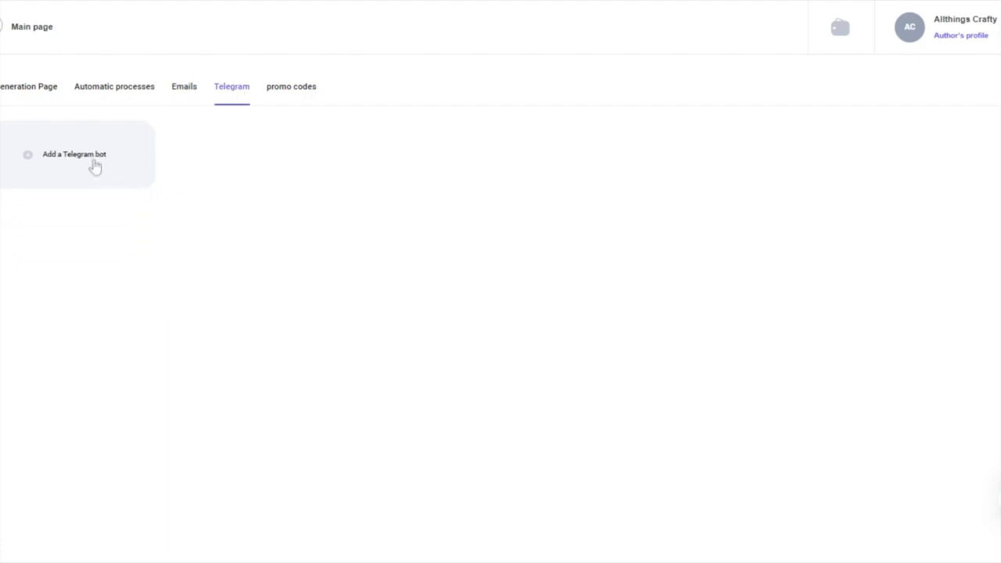
Look at the Telegram bot form, dismiss it, and go to the promo codes page.
click(94, 164)
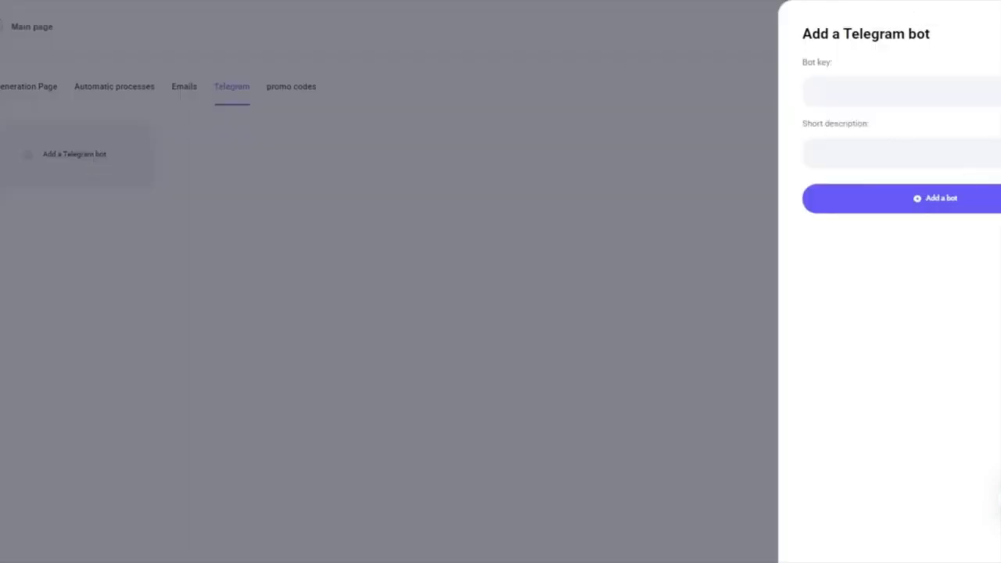
key(Escape)
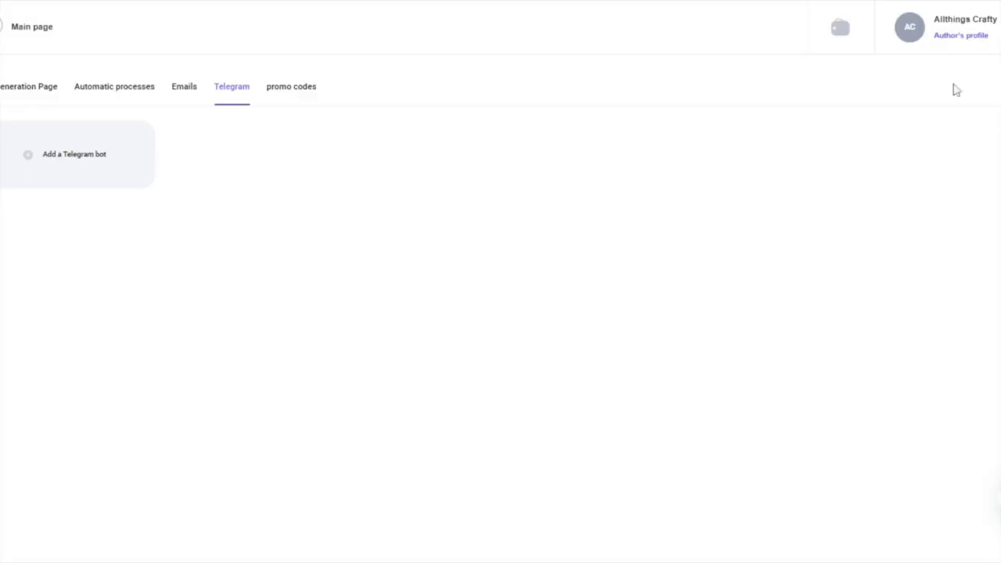
click(305, 97)
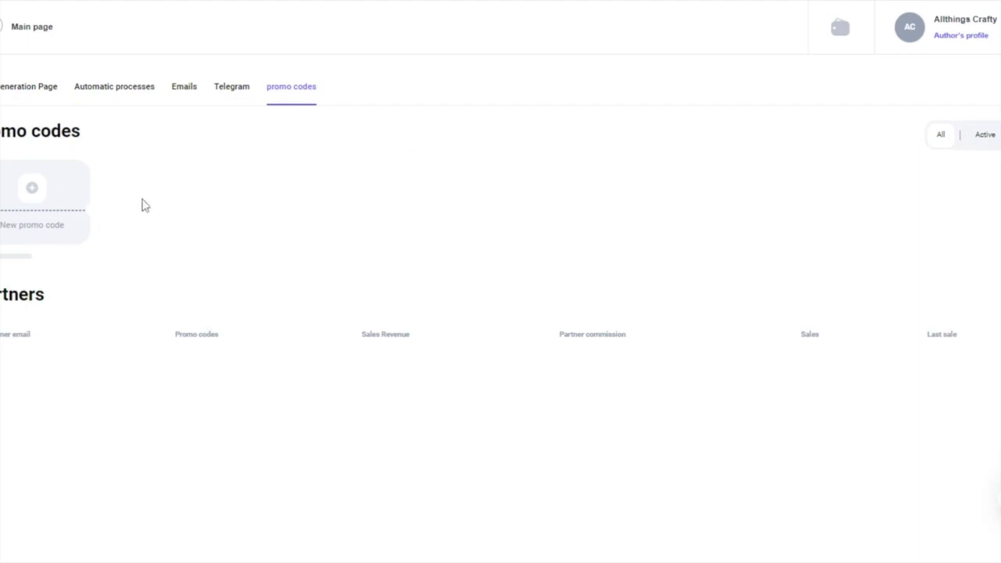
Dismiss a new promo code form, then try the partner invite's promo code list and termination toggle.
click(36, 196)
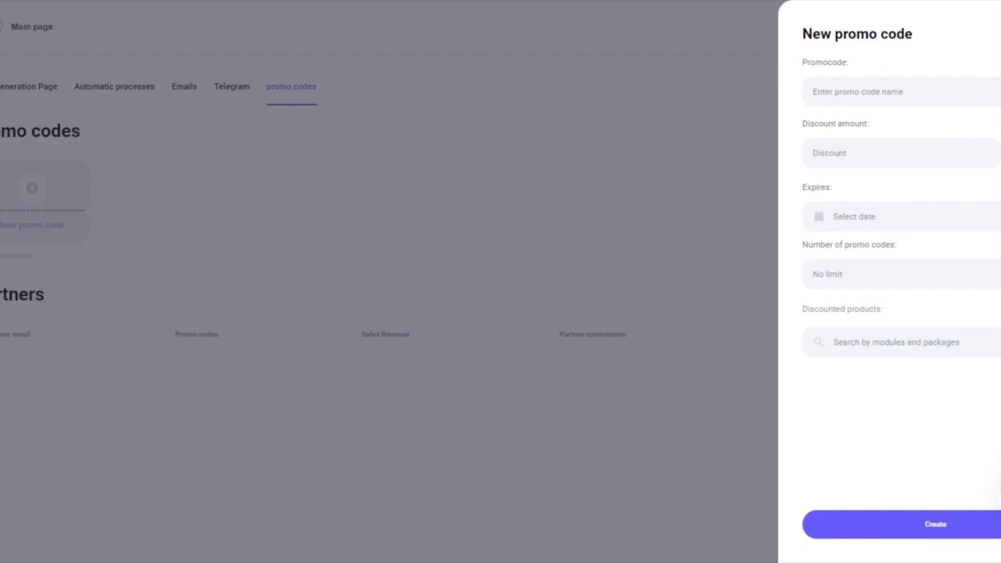
key(Escape)
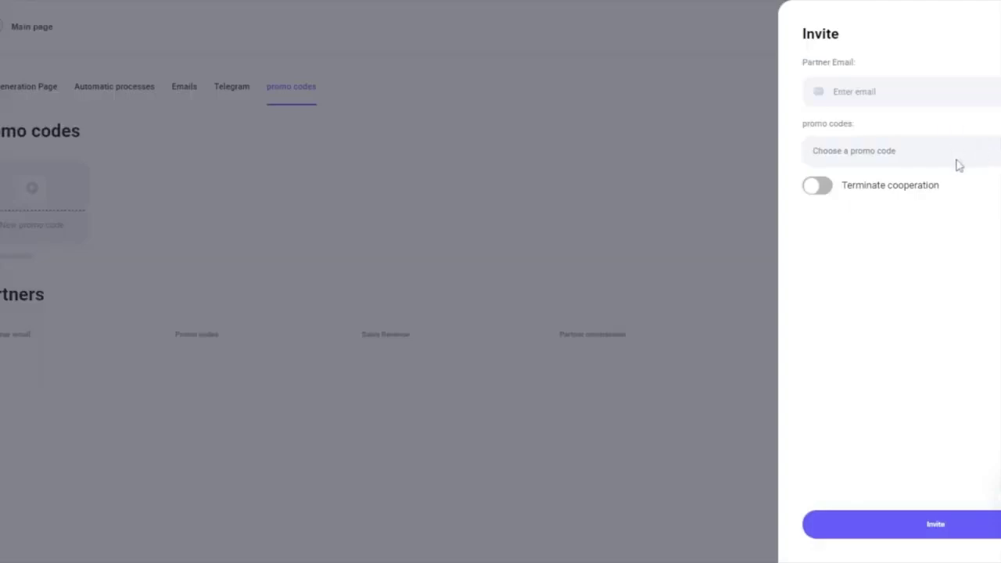
click(813, 151)
click(826, 194)
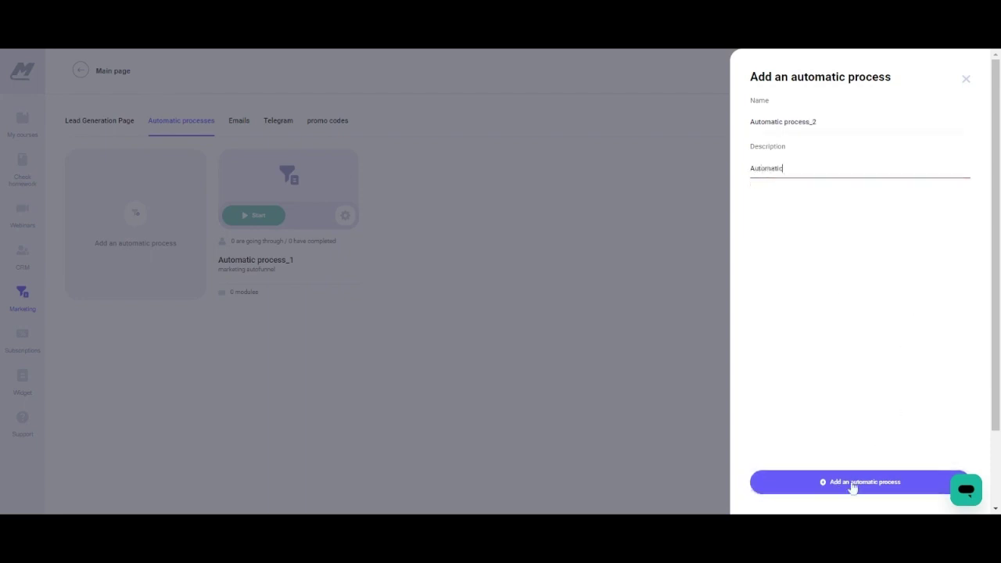
Give Automatic process_2 the description 'Automatic process' and save it.
text(ic process)
click(834, 483)
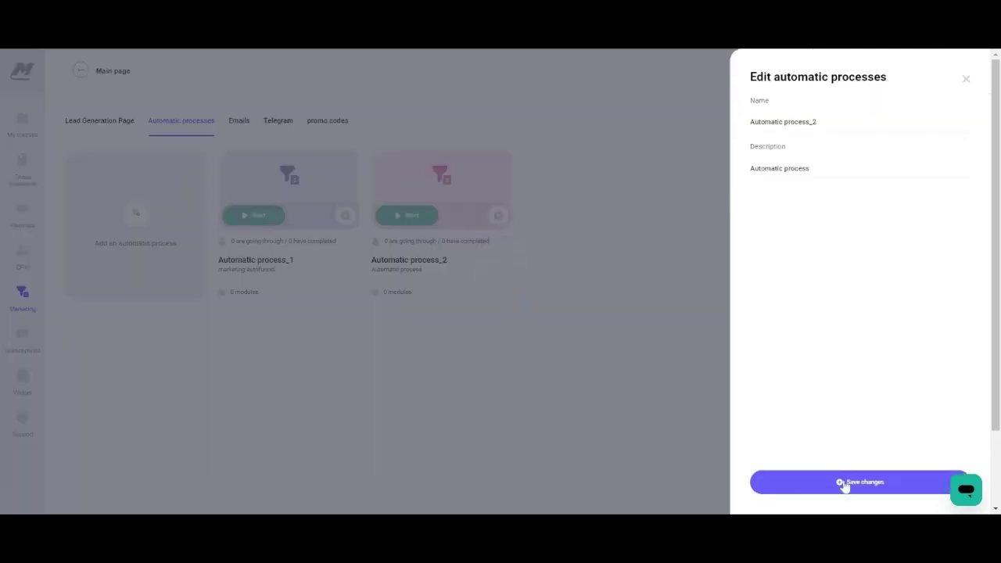
click(844, 483)
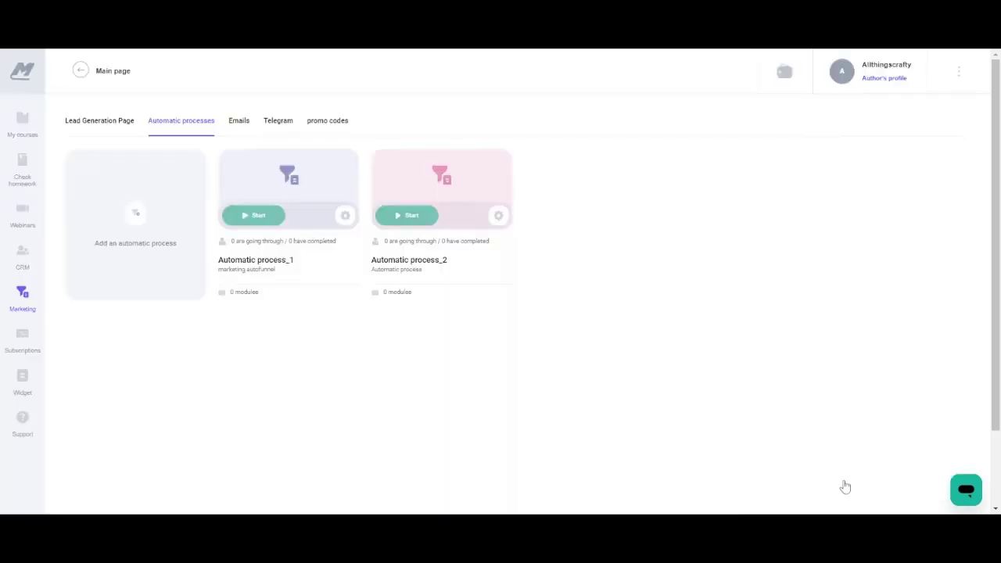
Place Sent a request, Send a letter and Set product to a student on Automatic process_2's canvas, connected in order.
click(440, 184)
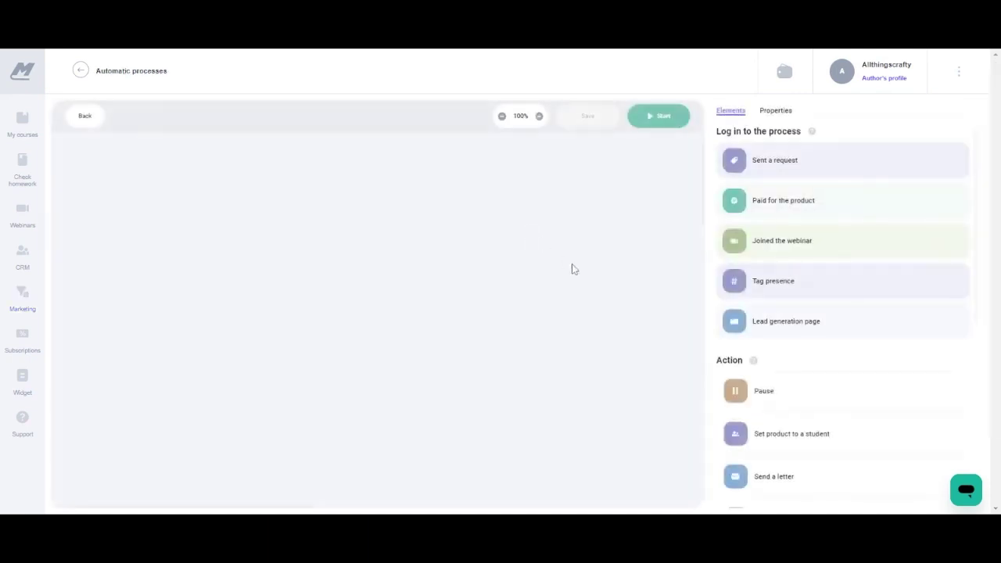
click(771, 111)
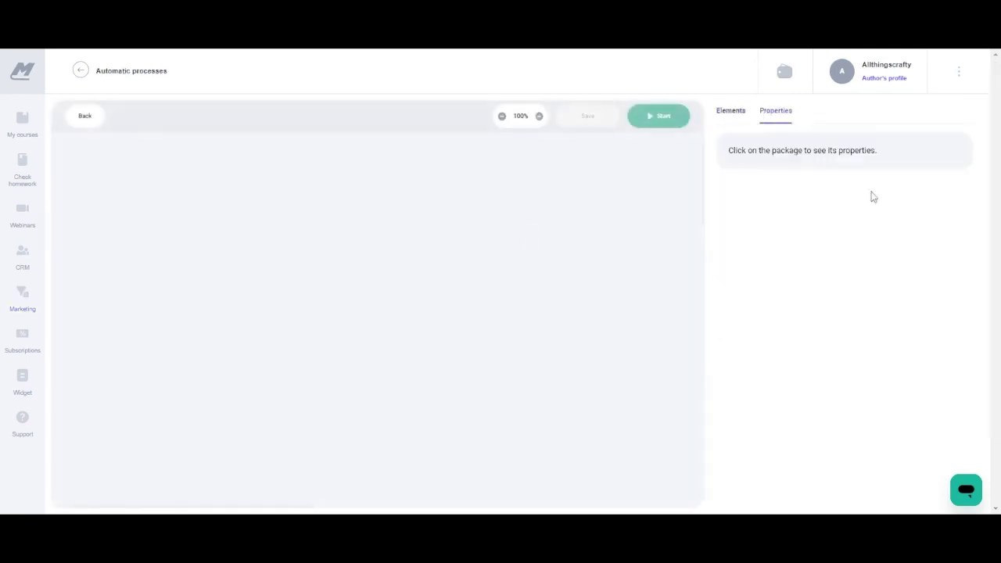
click(728, 111)
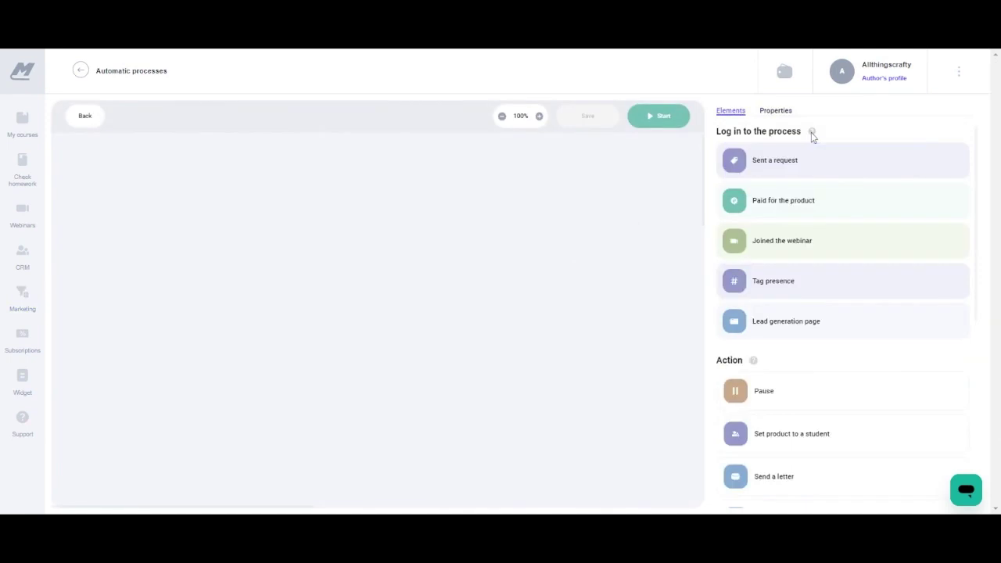
mouse_move(753, 364)
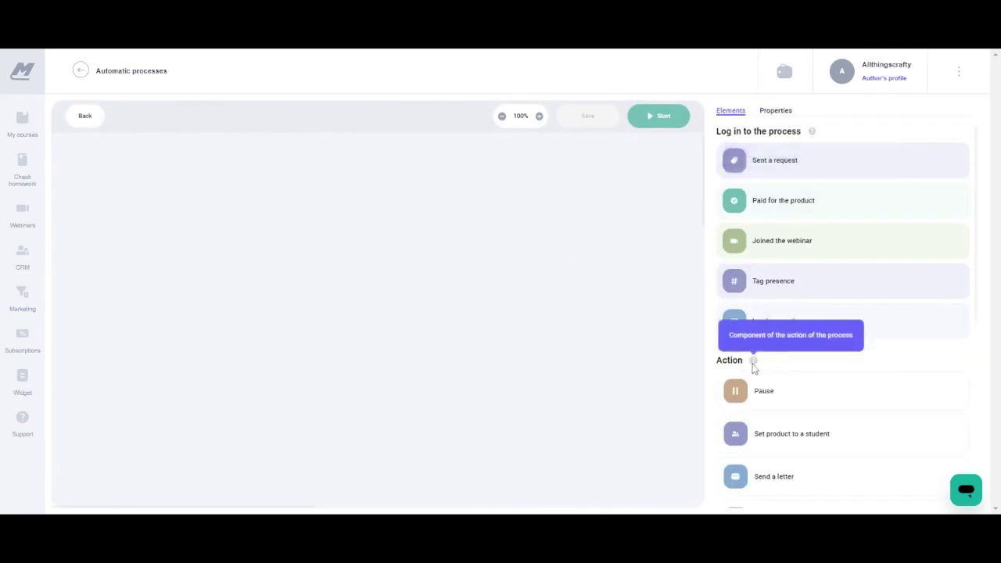
drag(787, 163, 338, 192)
scroll(976, 202, down, 1)
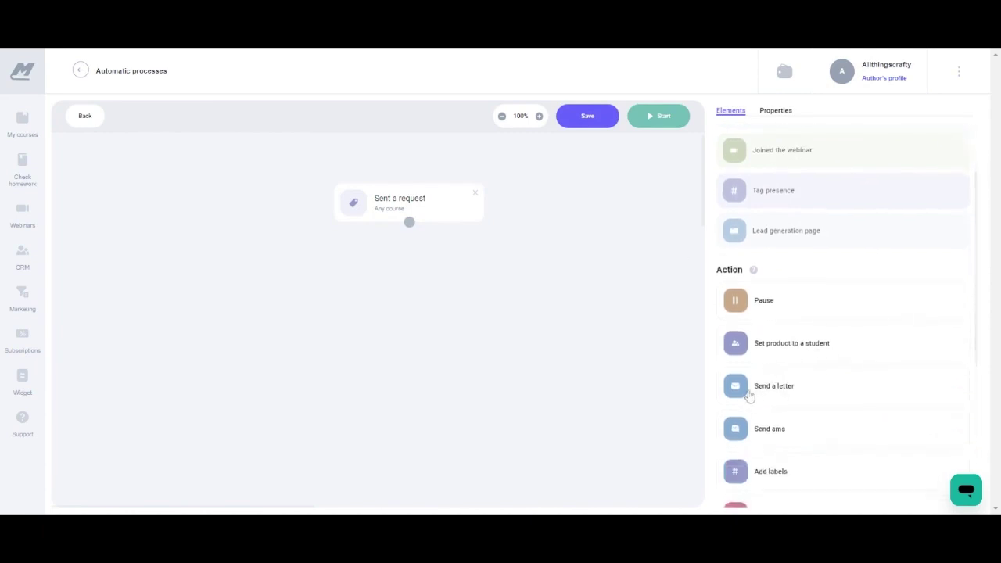
drag(748, 396, 397, 280)
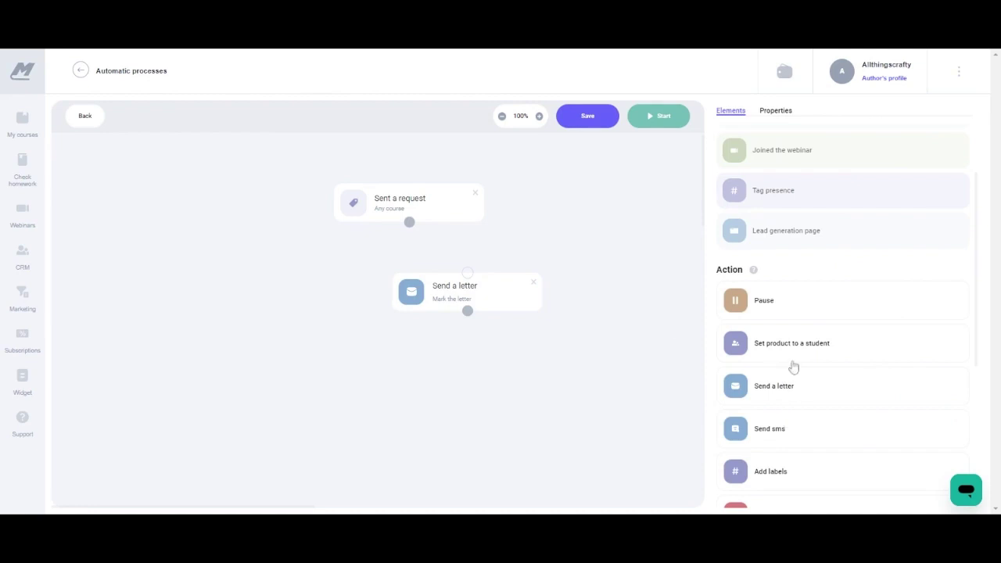
drag(775, 351, 449, 391)
drag(409, 222, 468, 273)
drag(475, 330, 526, 383)
drag(977, 217, 978, 235)
Save the process flow and switch the 1st widget to the dark design.
click(588, 117)
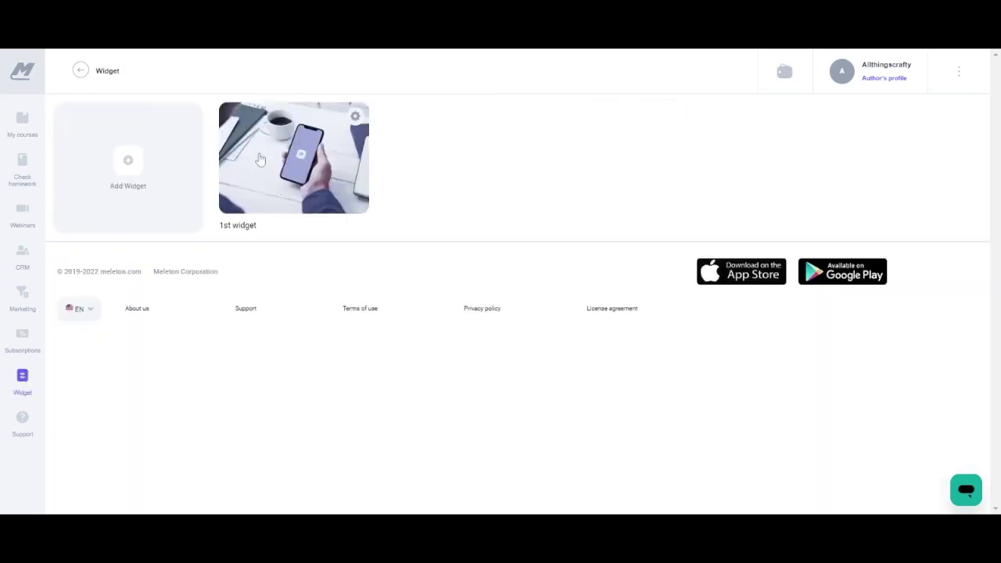
click(268, 163)
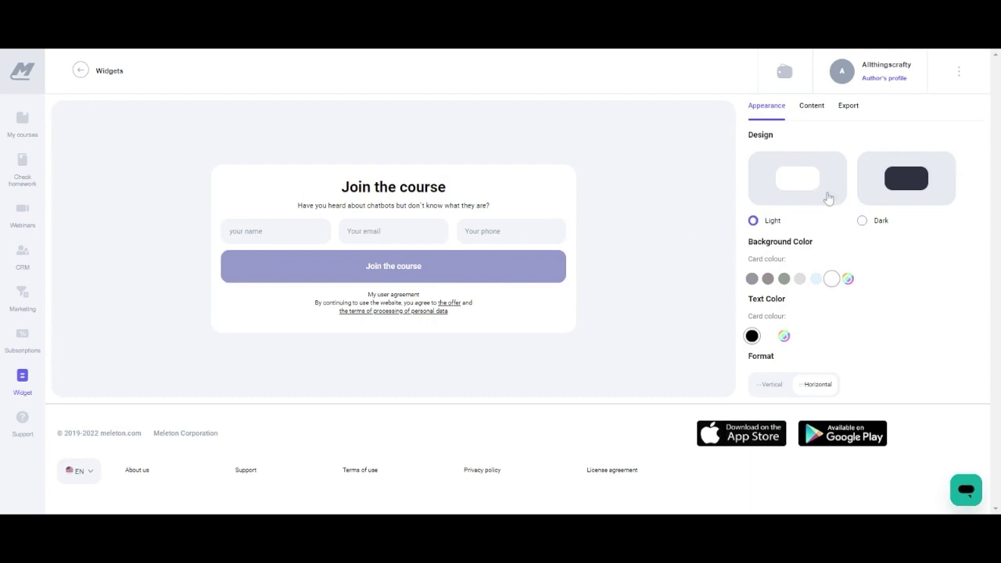
click(919, 180)
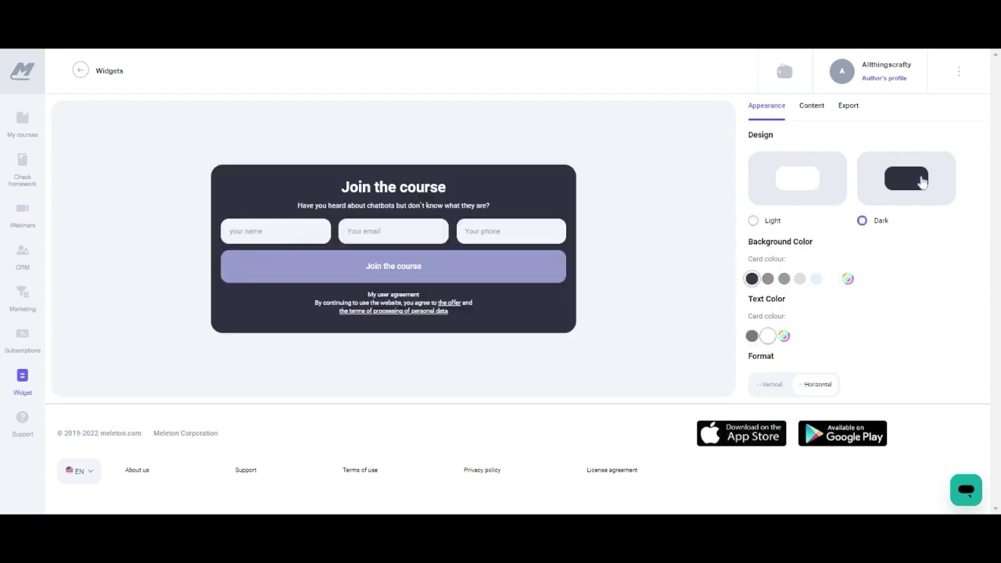
click(782, 176)
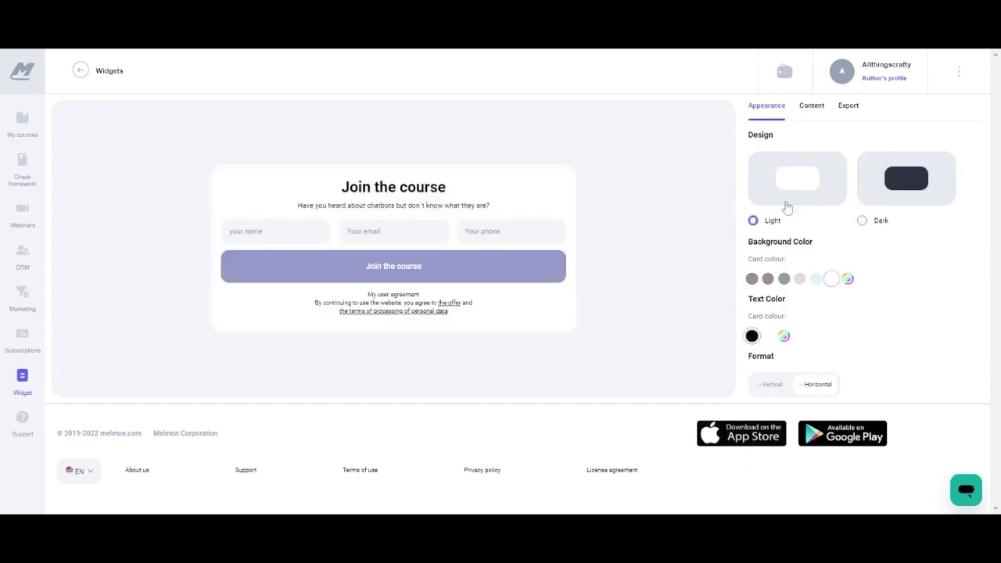
click(901, 180)
Give the dark widget a dark slate card with white text.
click(783, 279)
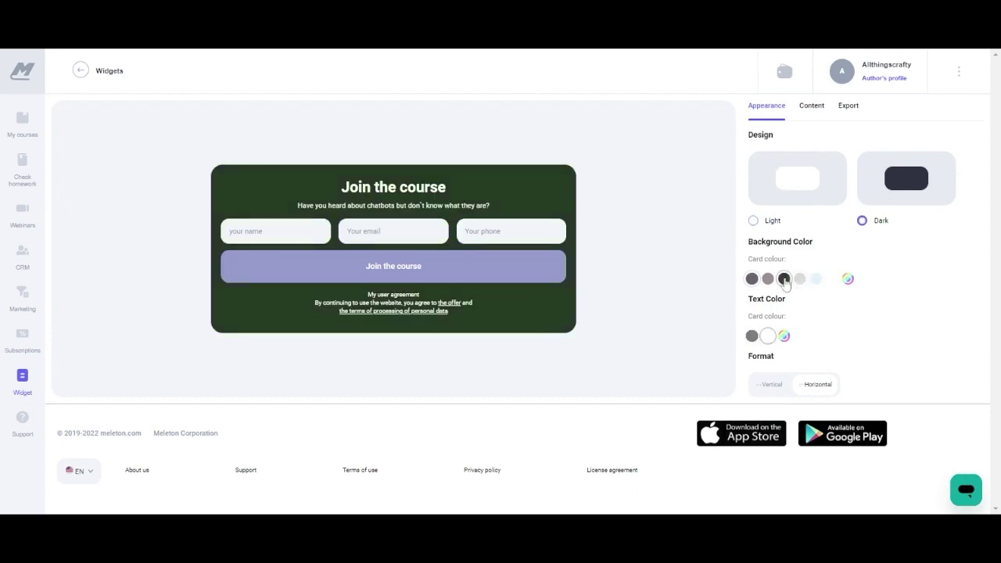
click(769, 278)
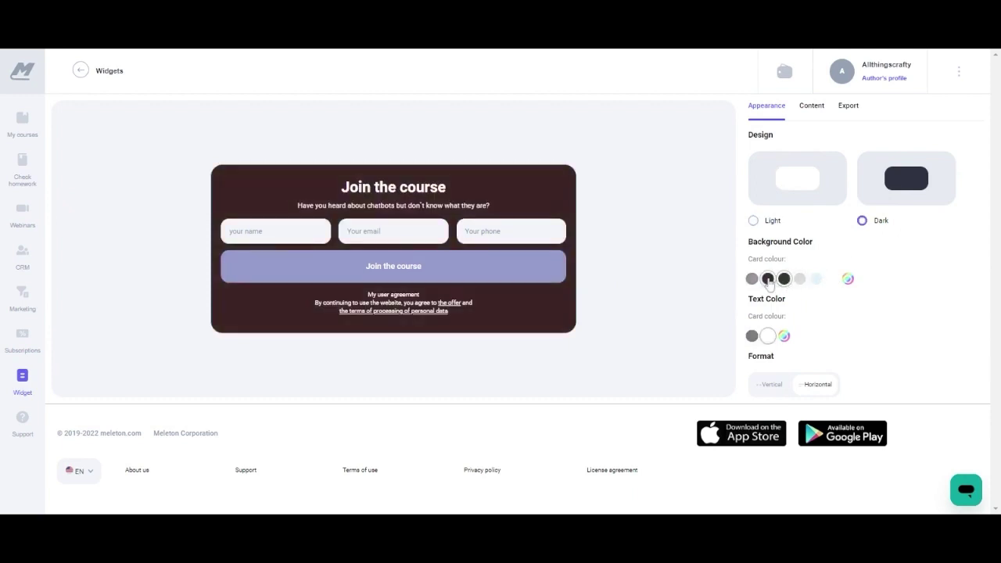
click(752, 336)
click(768, 335)
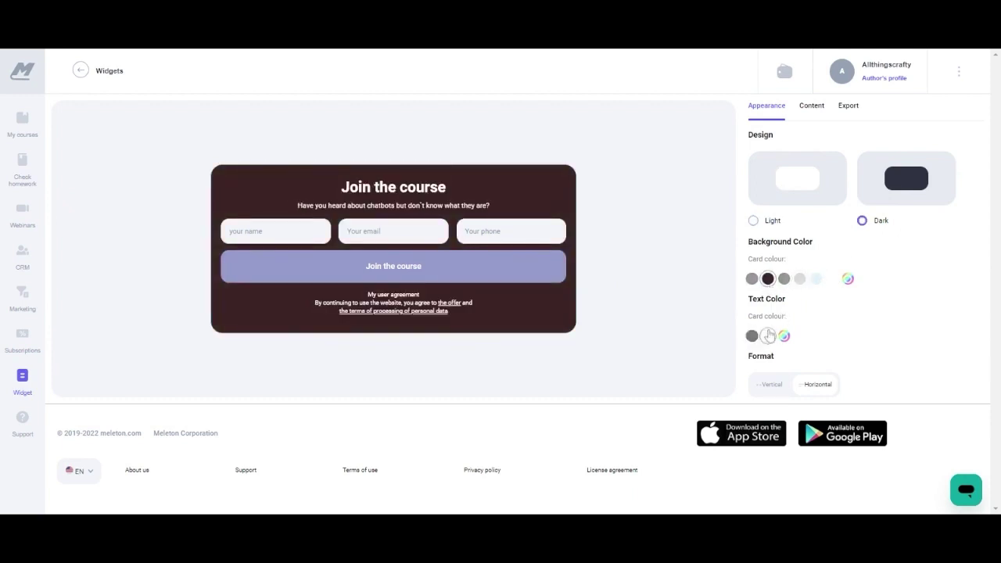
click(784, 280)
click(752, 279)
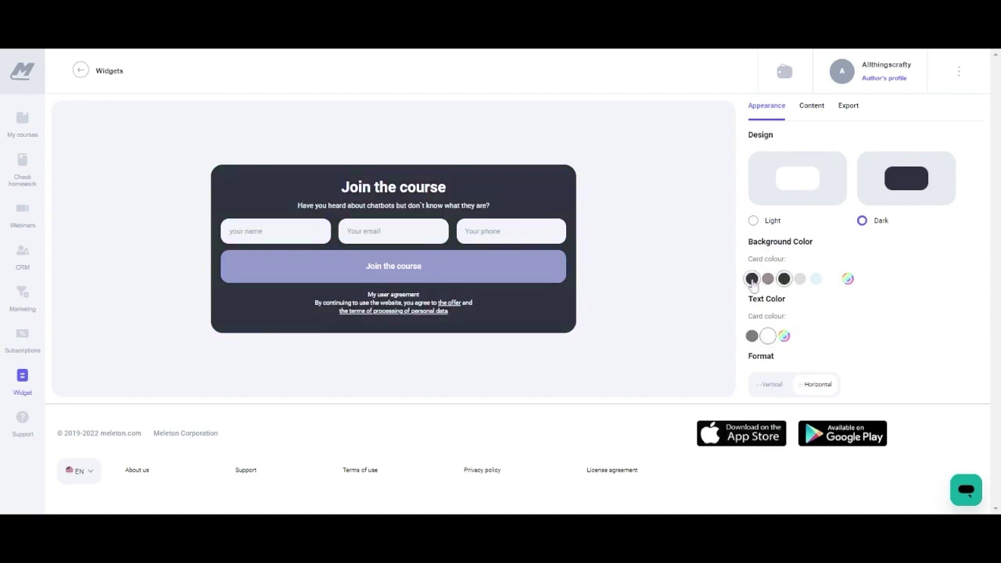
click(801, 211)
click(886, 197)
click(812, 109)
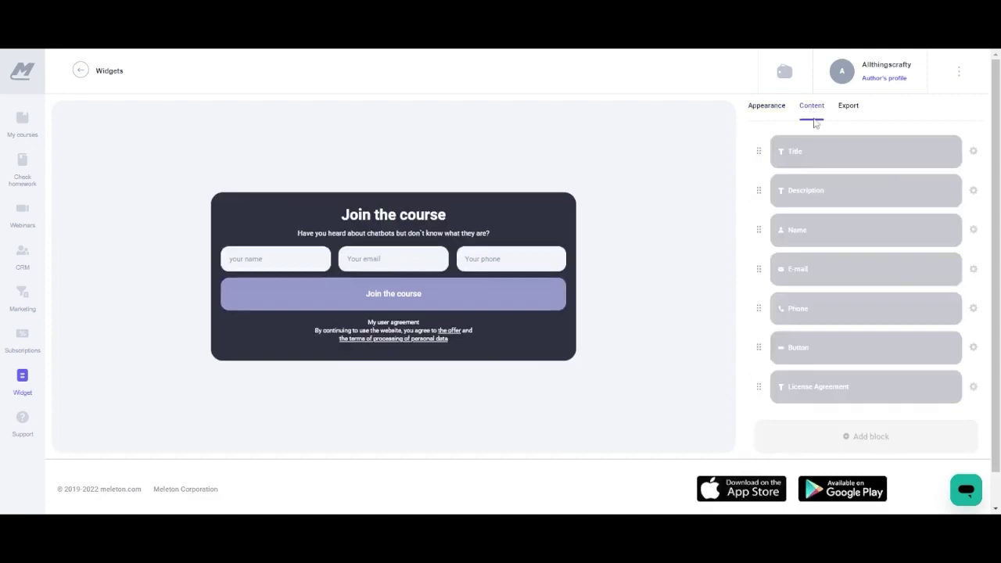
Review the settings of the Title, Description, Name, E-mail and Phone blocks.
click(823, 159)
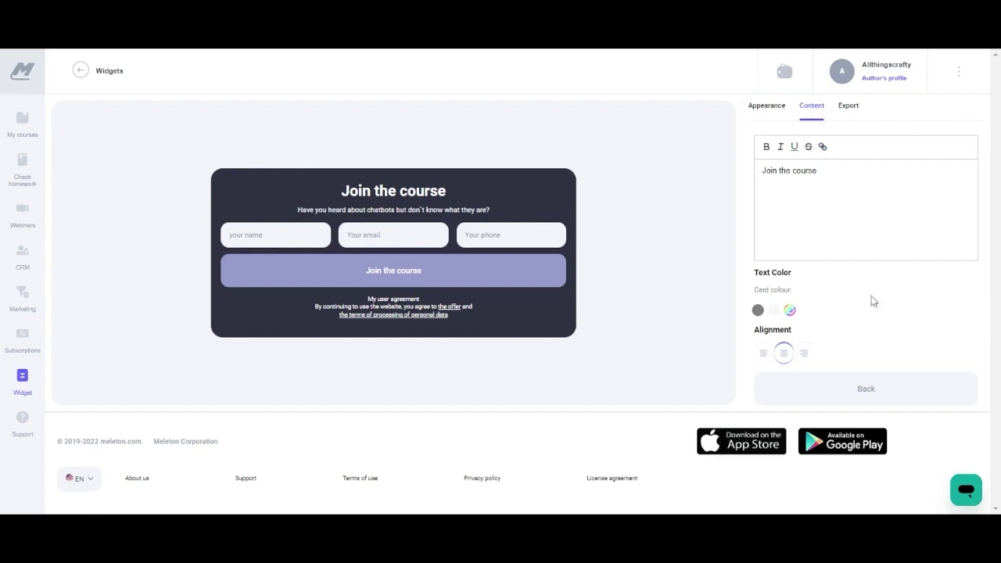
click(865, 391)
click(825, 194)
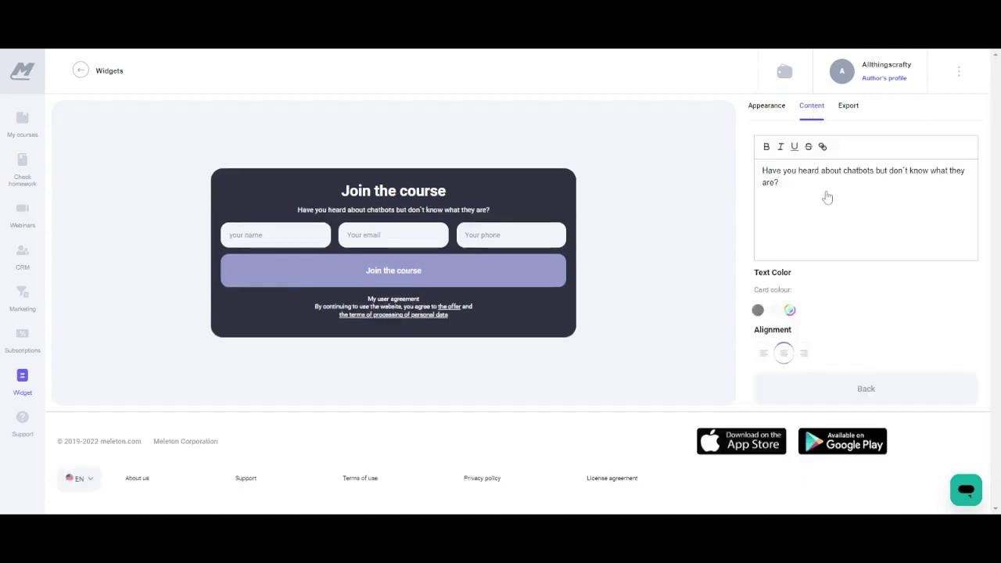
click(873, 391)
click(834, 223)
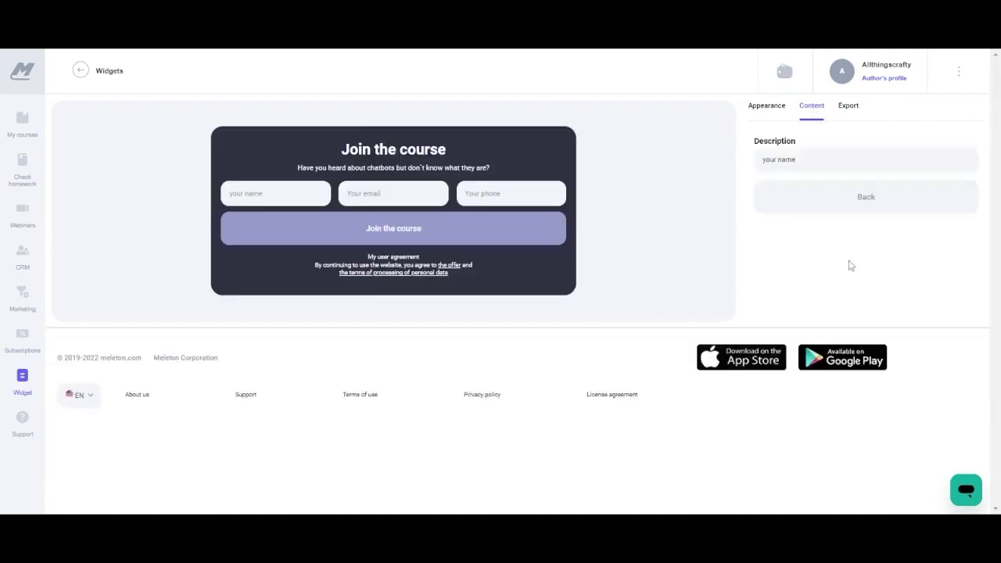
click(863, 205)
click(819, 270)
click(865, 197)
click(820, 310)
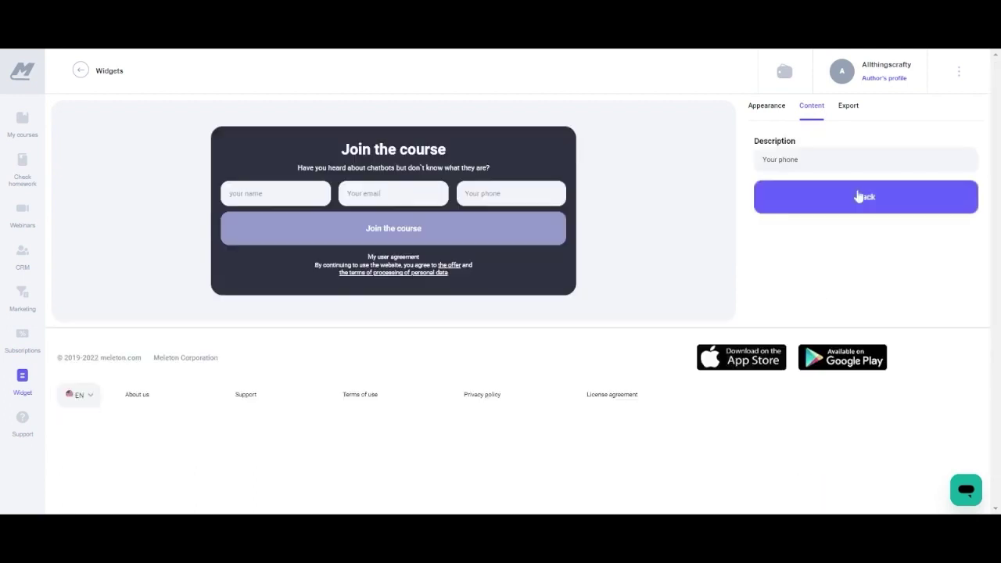
click(863, 196)
Keep the join button light purple, check the License Agreement block, and show the embed code.
click(806, 351)
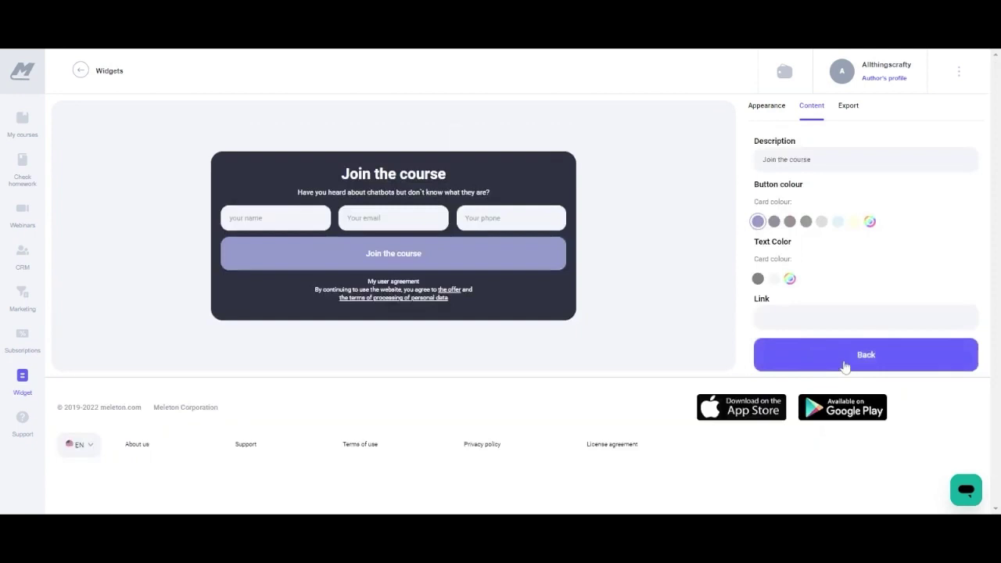
click(807, 222)
click(790, 221)
click(758, 222)
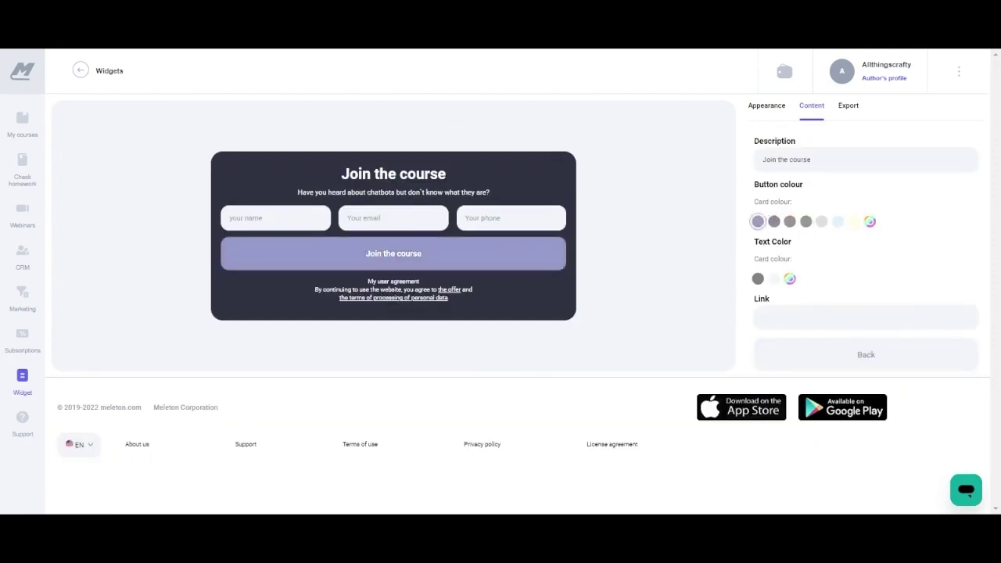
click(866, 355)
click(832, 391)
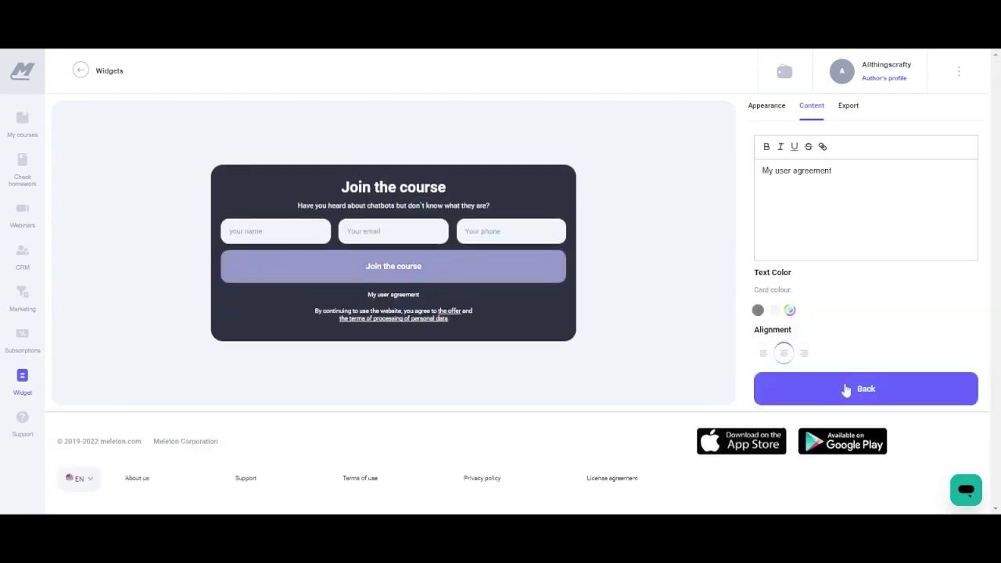
click(845, 389)
click(850, 108)
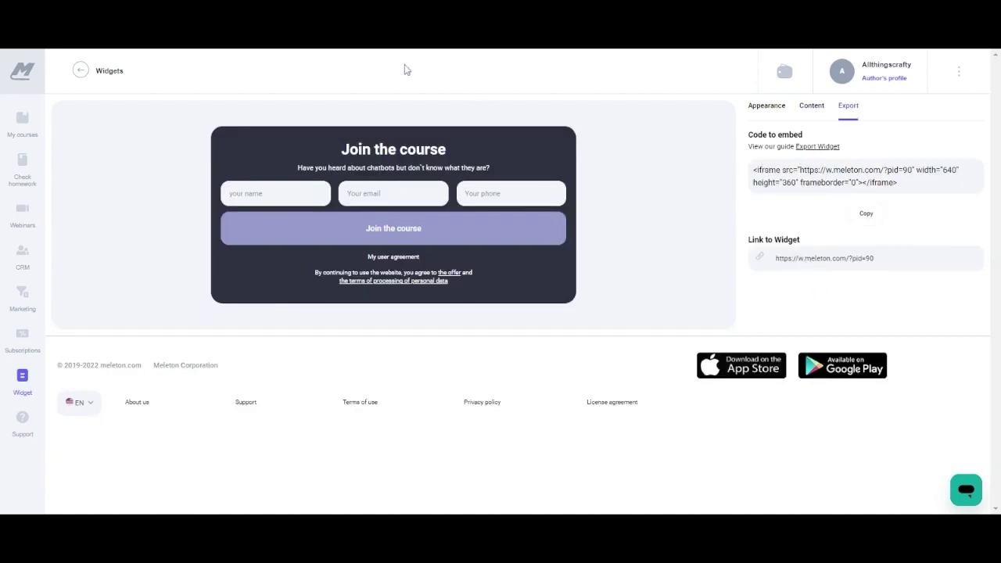
Create a new widget titled '2nd widget' from the widget list.
click(81, 71)
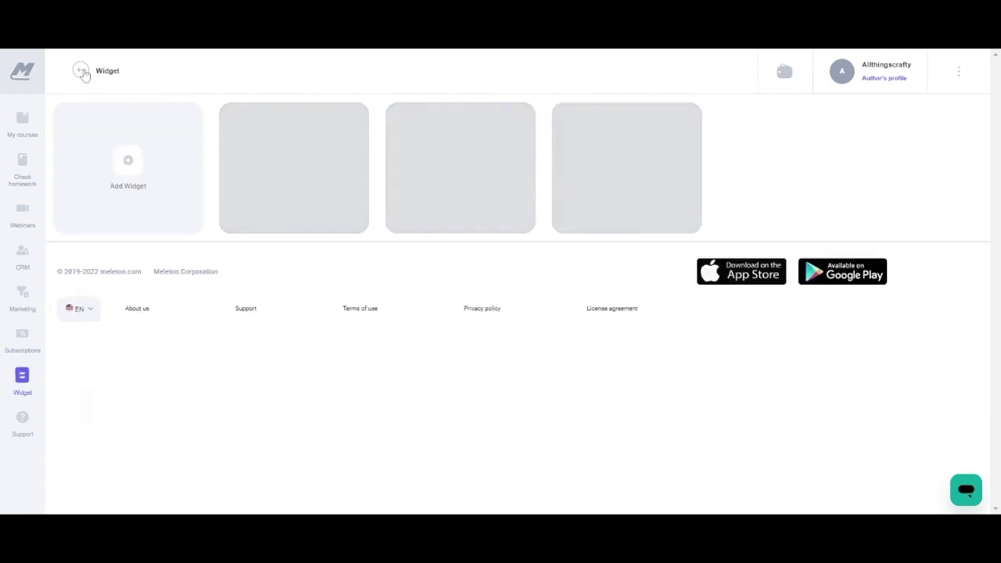
click(129, 162)
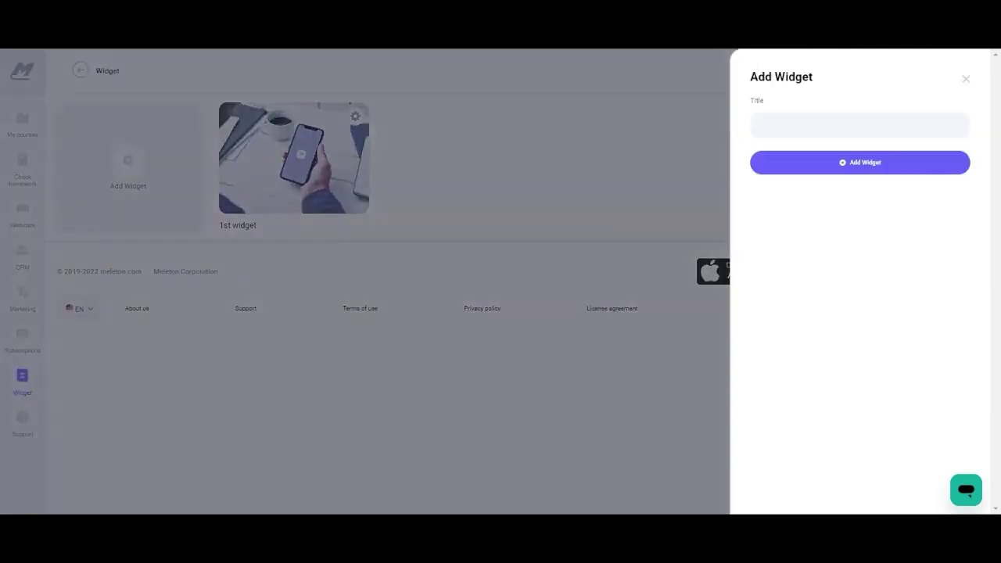
click(759, 125)
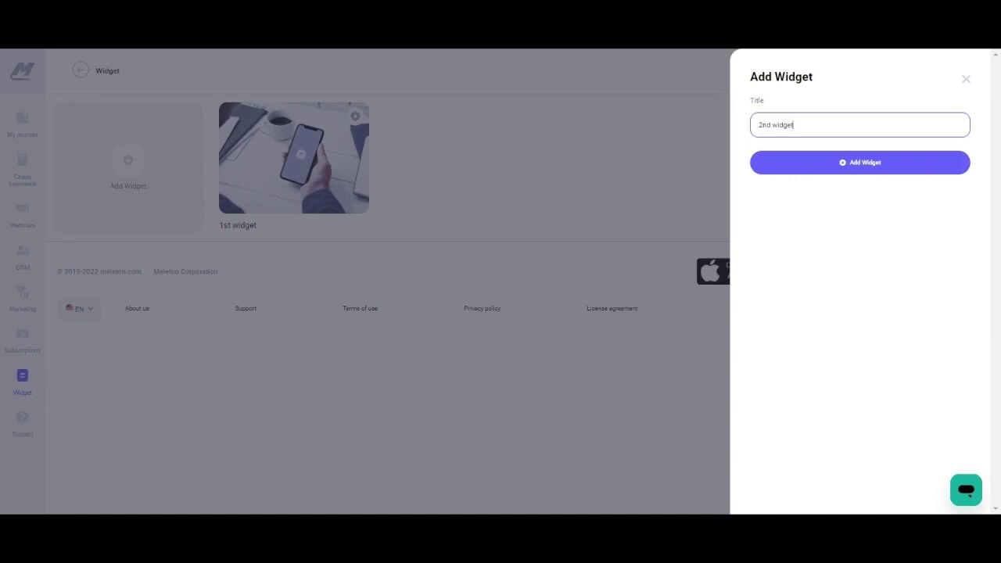
click(856, 162)
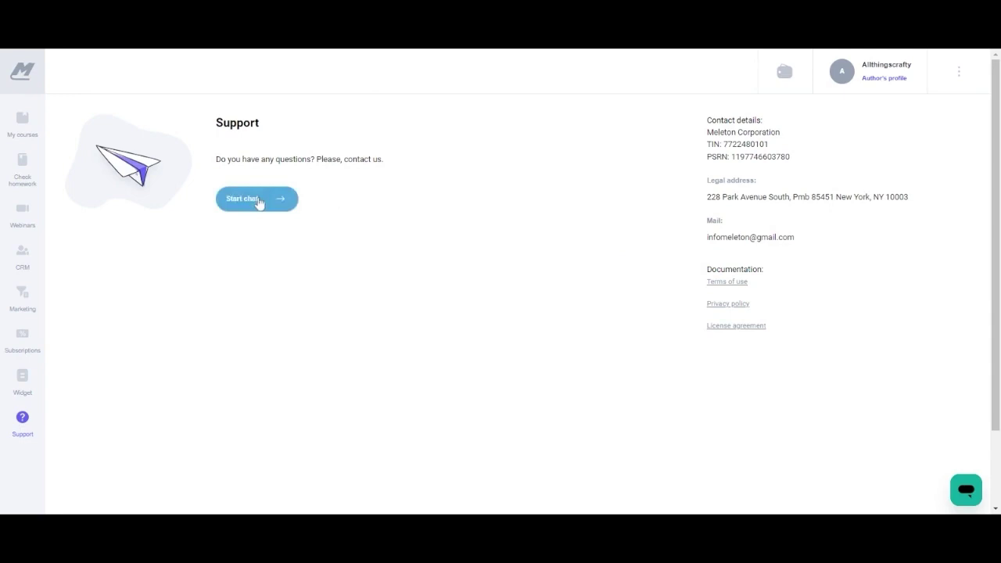
click(967, 490)
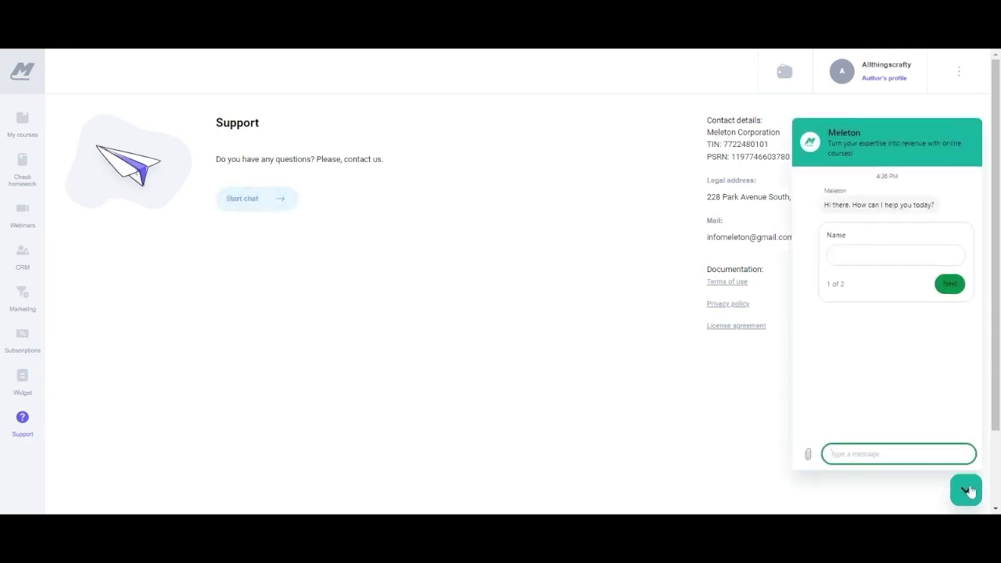
click(968, 490)
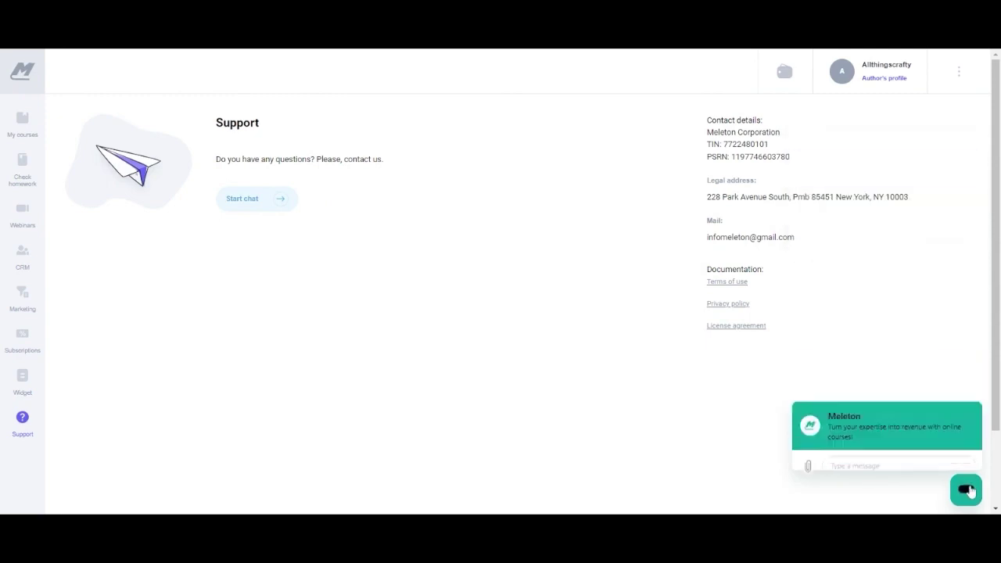